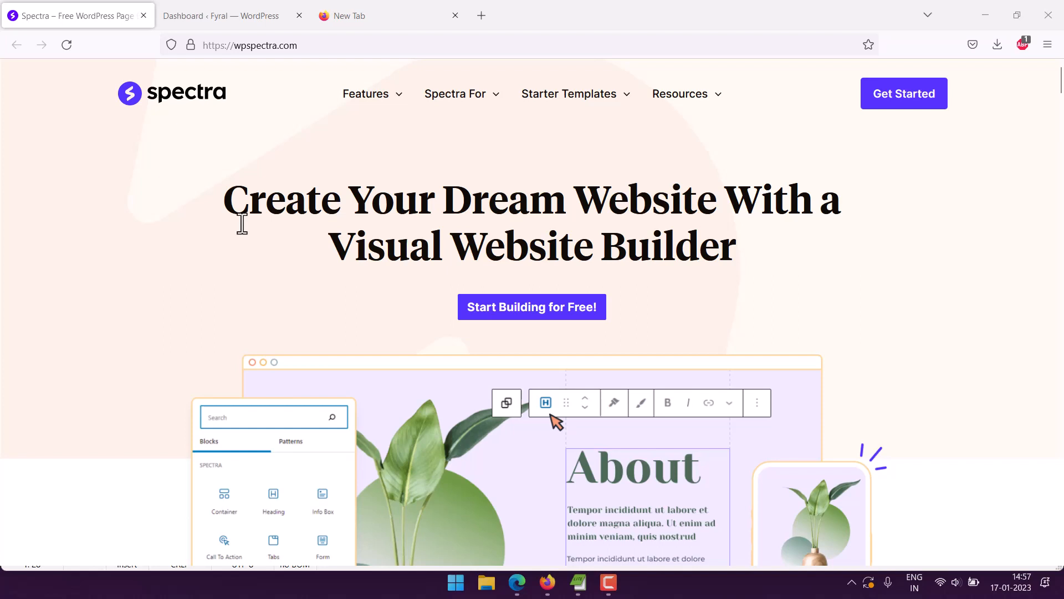
Review the Spectra website's home page, looking over its features, templates and testimonials.
click(215, 18)
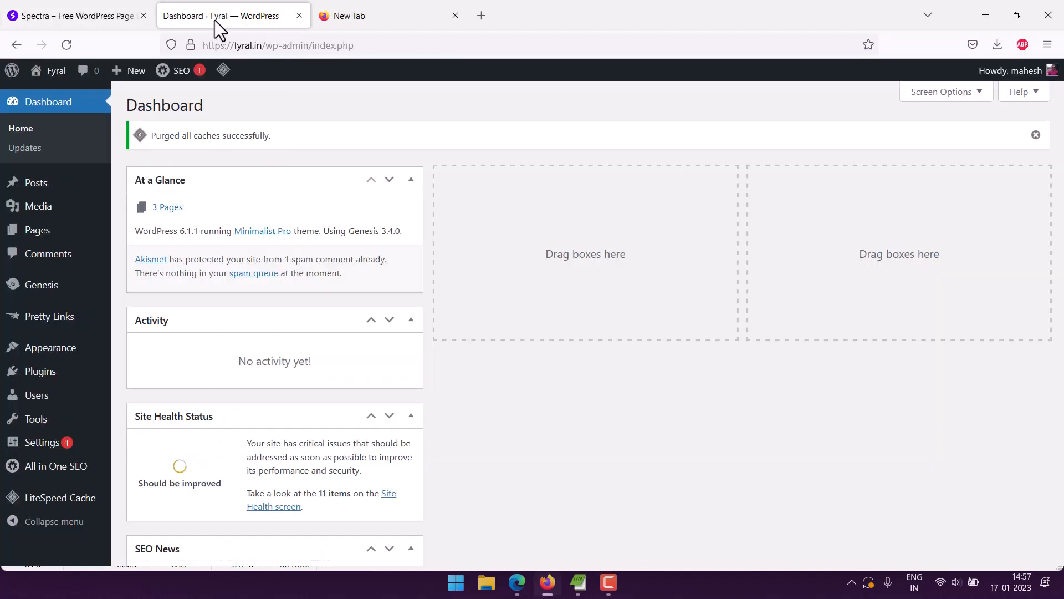
mouse_move(3, 180)
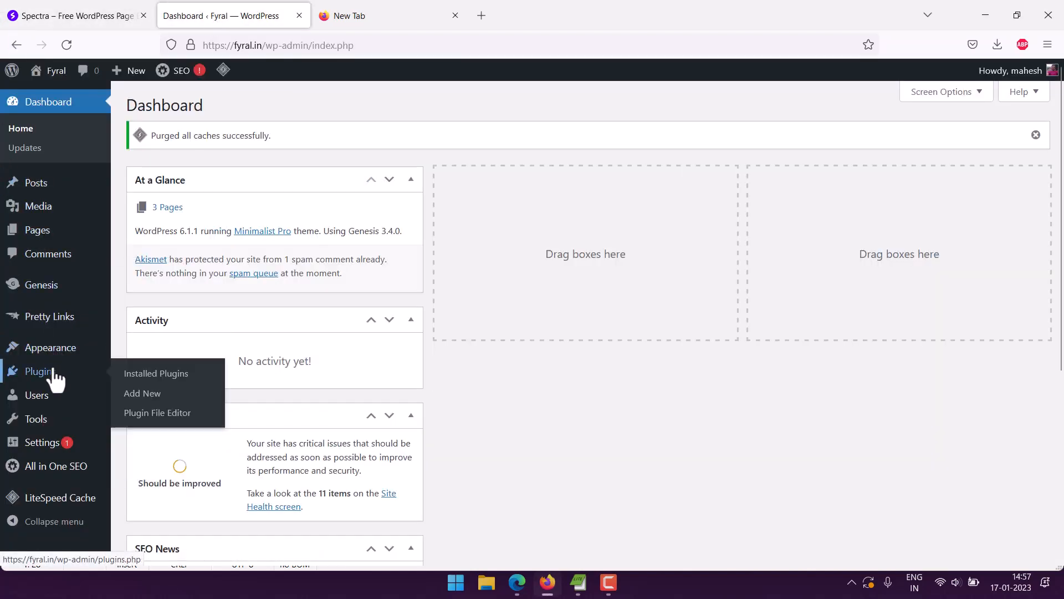
click(8, 21)
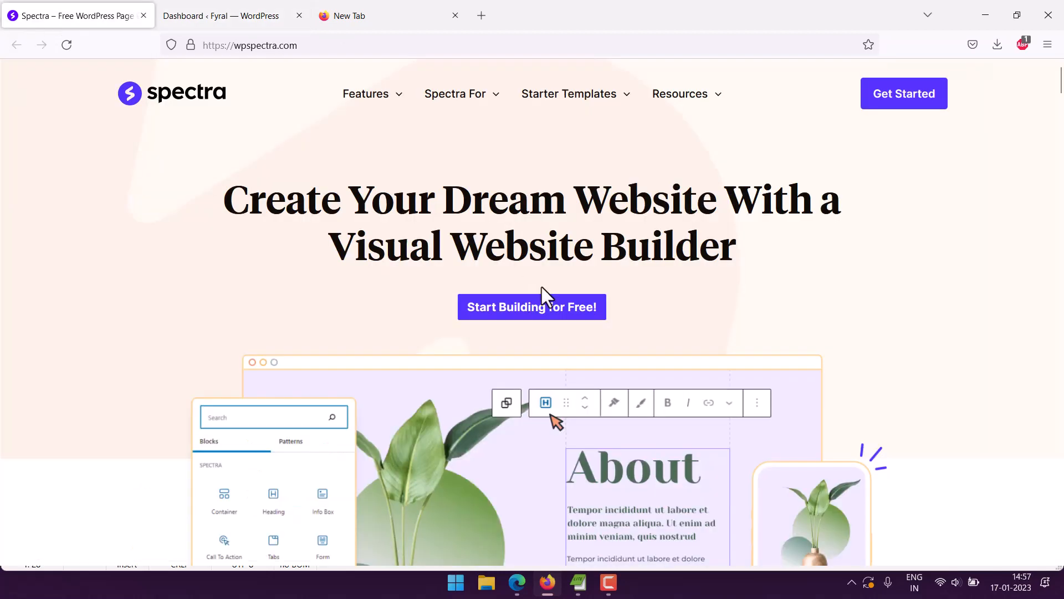
scroll(724, 253, down, 20)
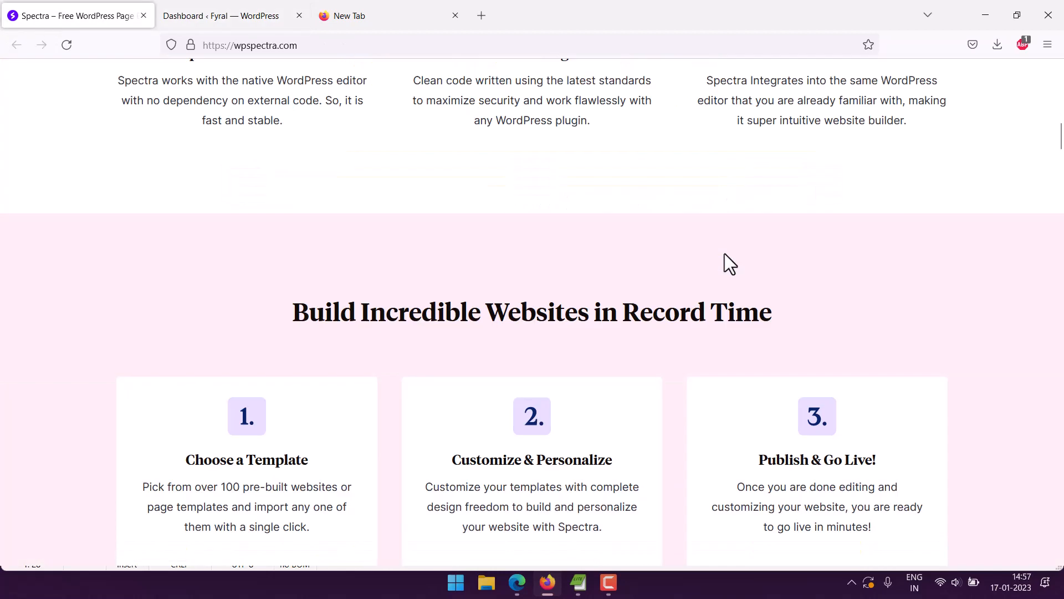
scroll(729, 264, down, 8)
scroll(726, 254, up, 8)
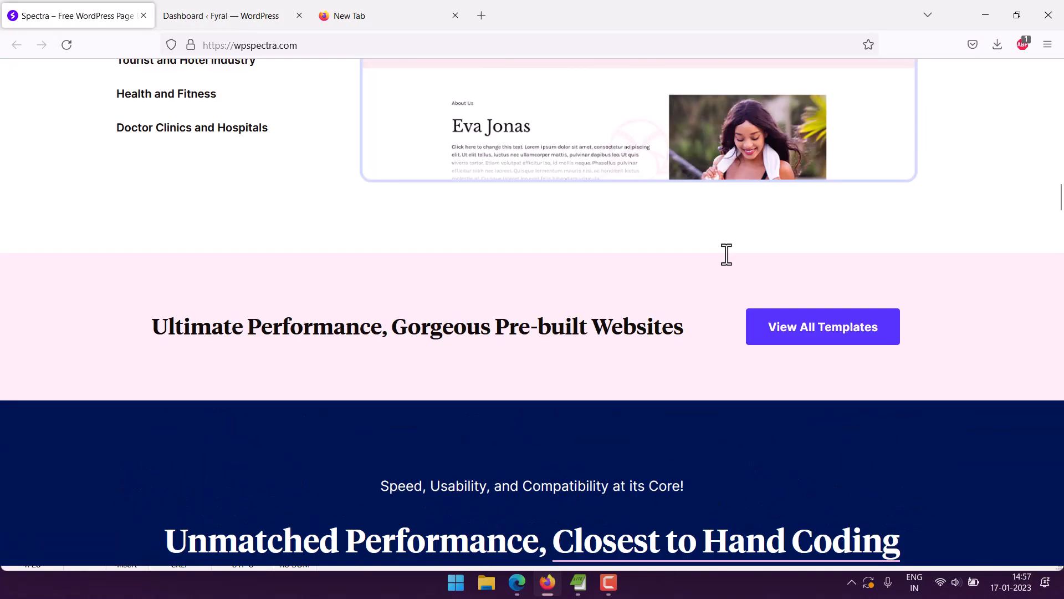
scroll(726, 254, down, 20)
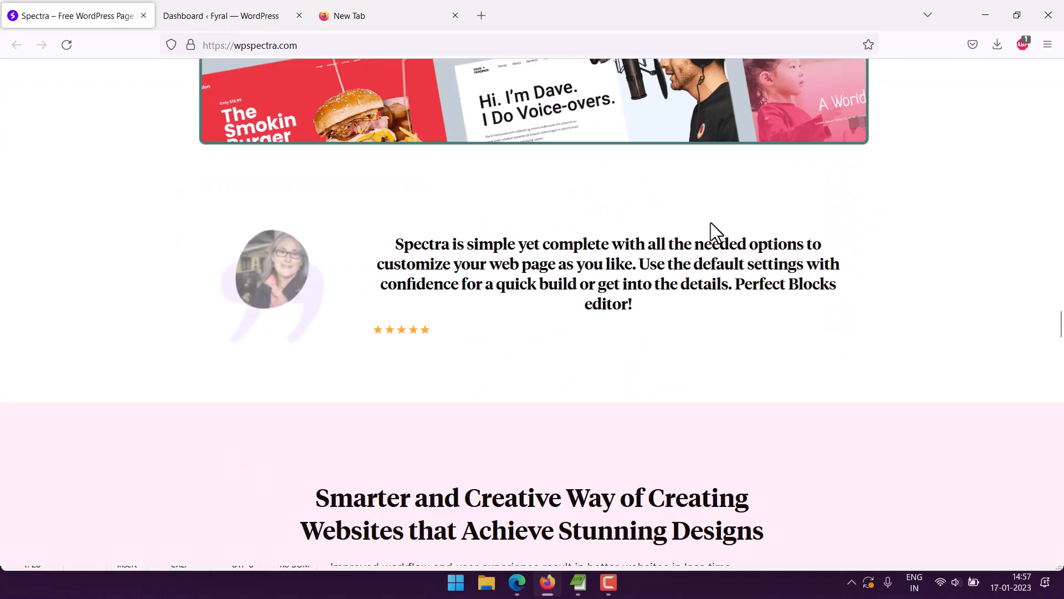
scroll(712, 224, down, 20)
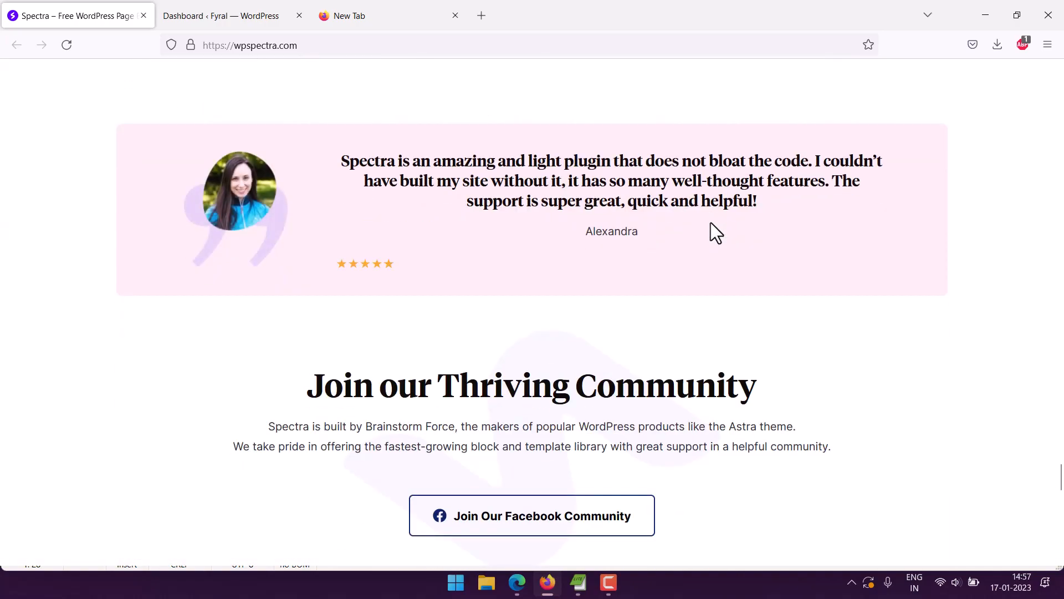
scroll(654, 308, up, 20)
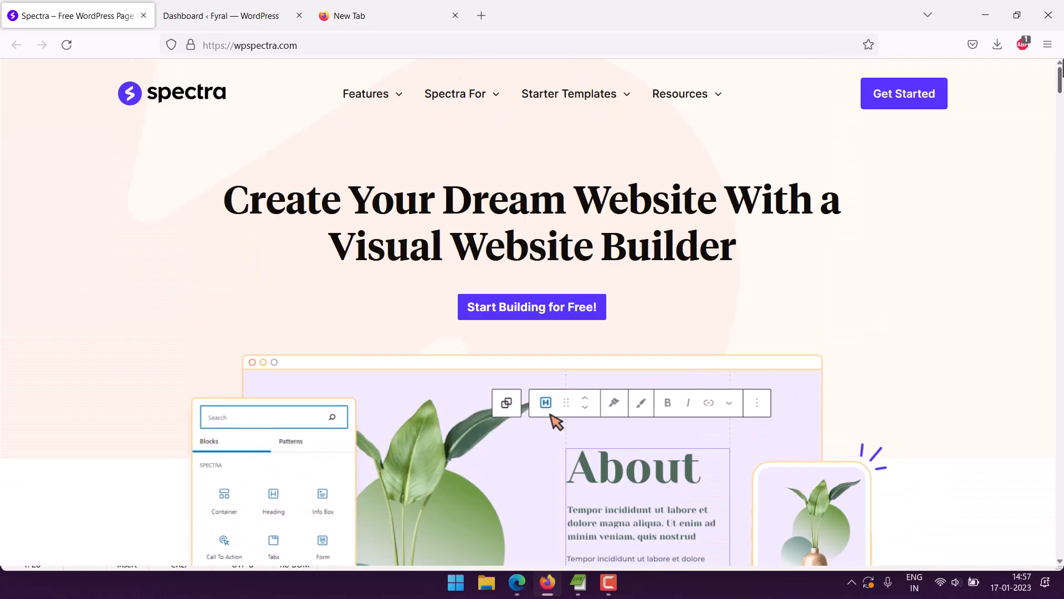
Download the free Spectra plugin without subscribing to updates, and dismiss the download dialog.
click(576, 308)
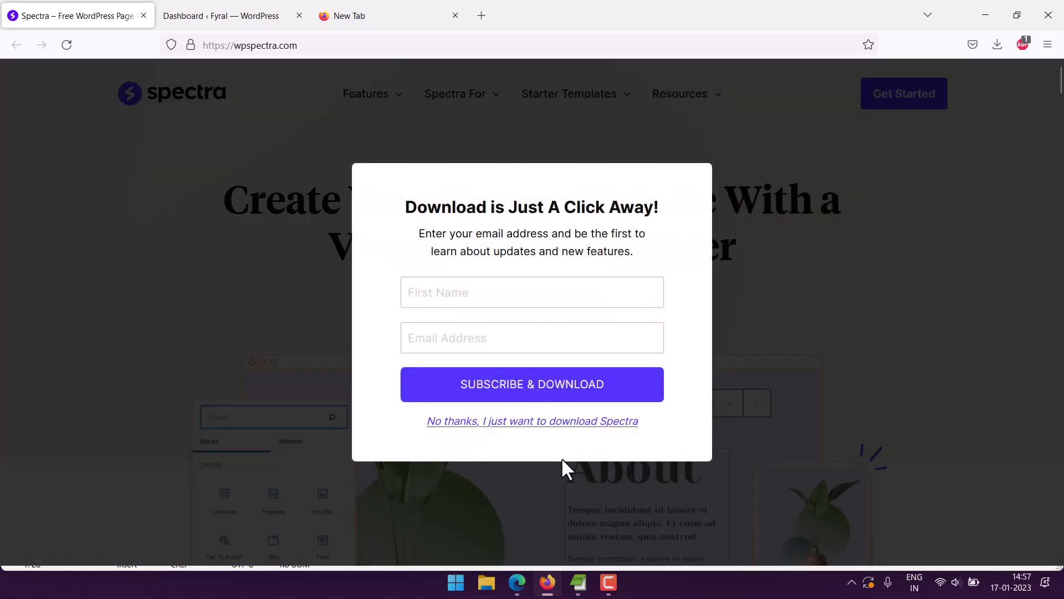
click(565, 422)
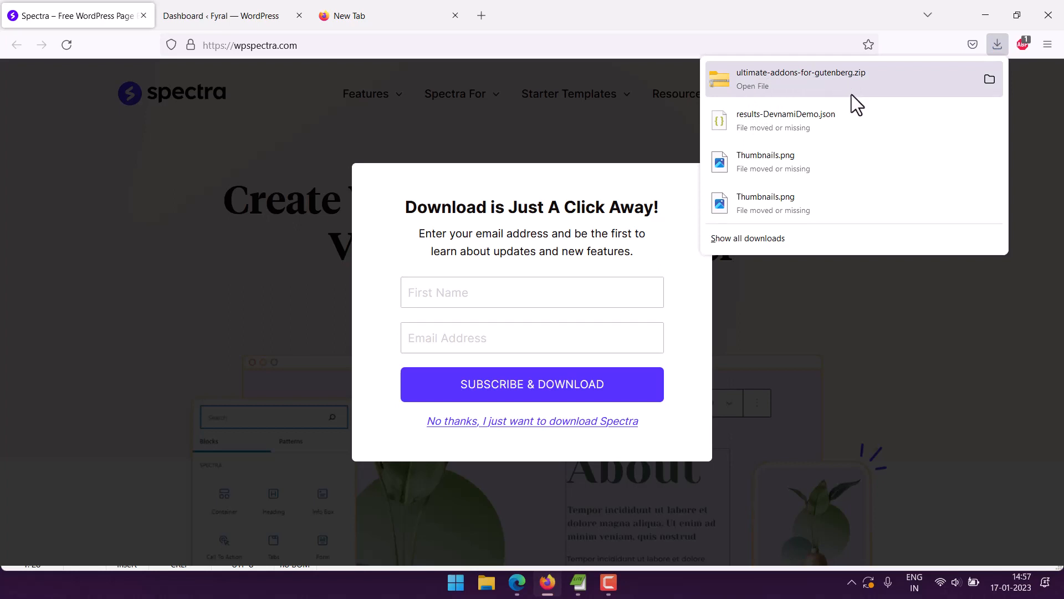
click(260, 166)
click(223, 116)
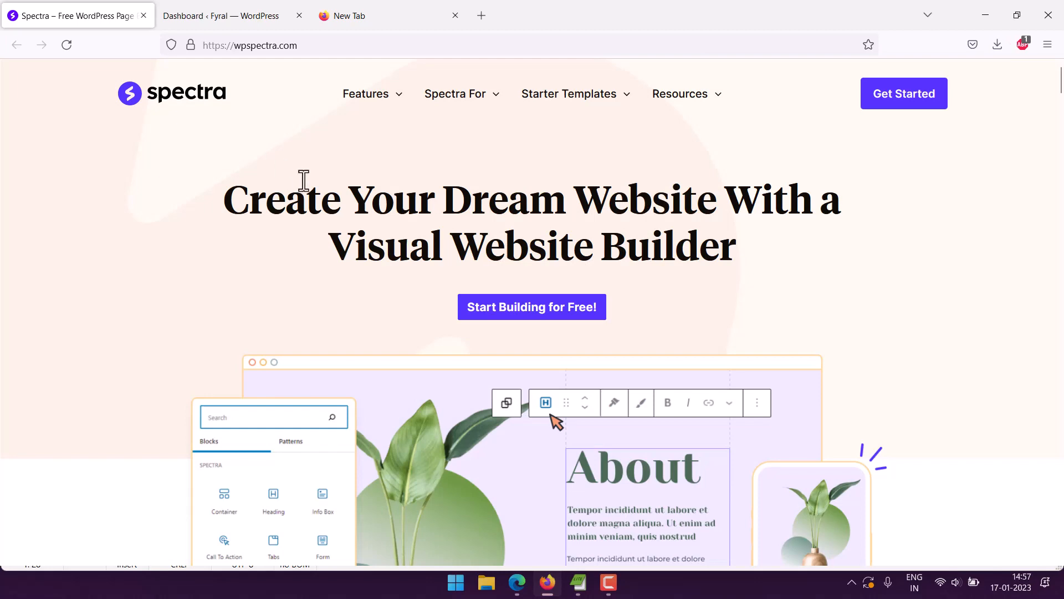
scroll(111, 199, down, 5)
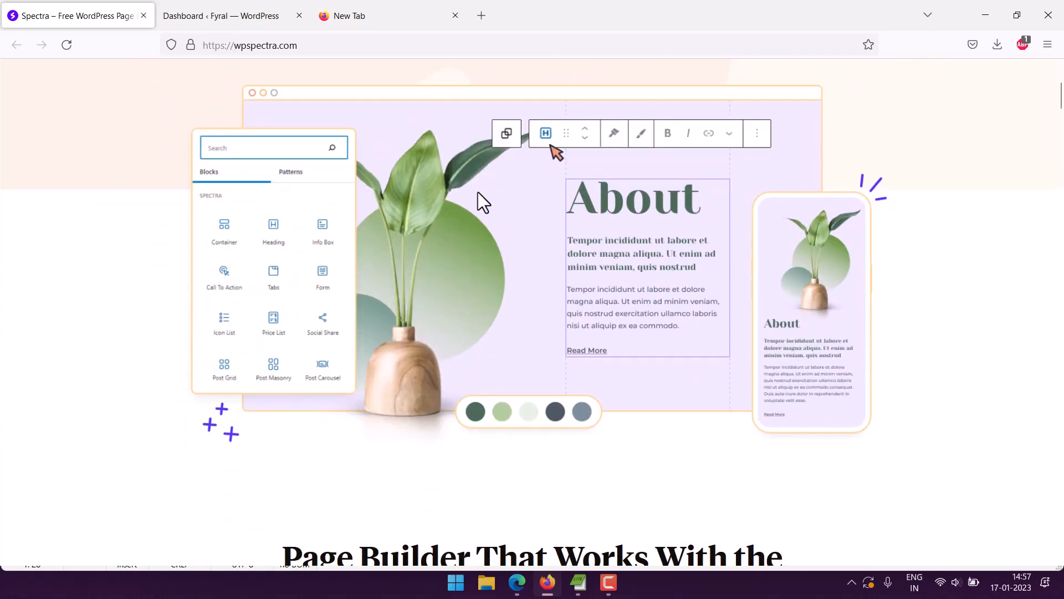
Switch to the WordPress dashboard and open the page for adding new plugins.
click(232, 17)
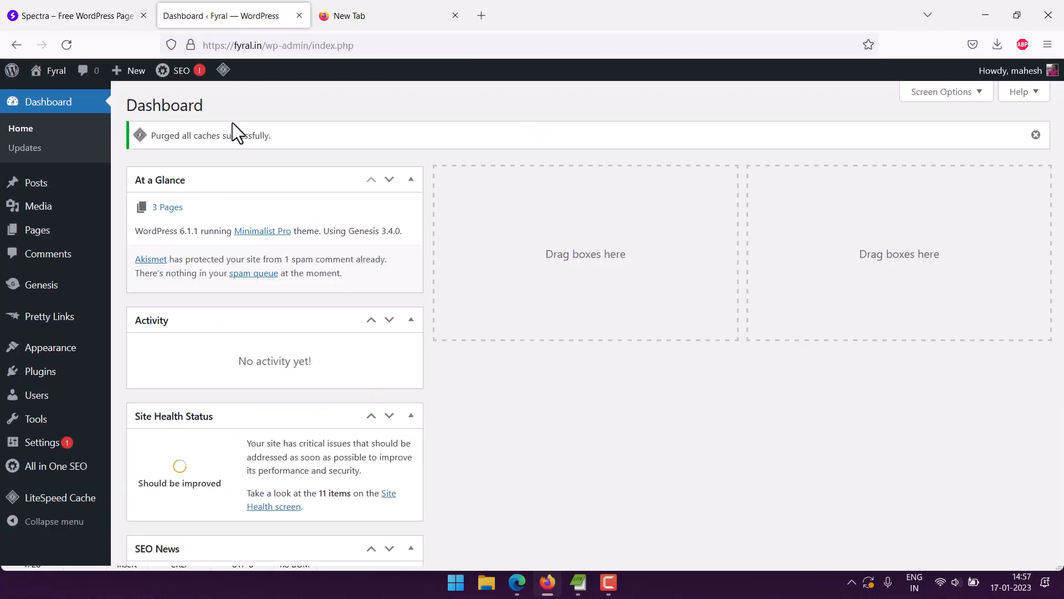
mouse_move(75, 380)
click(148, 375)
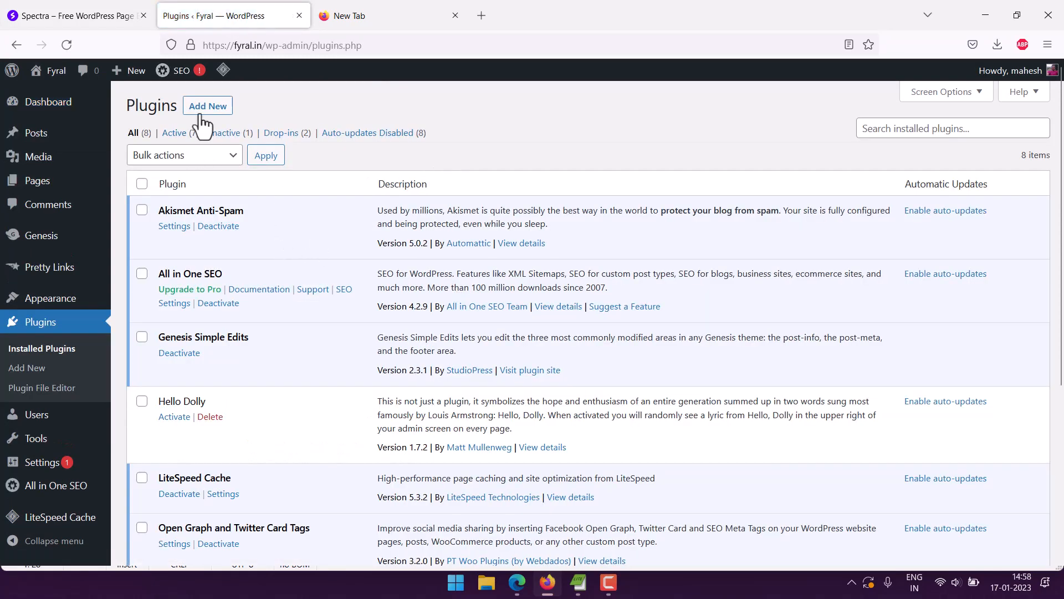
click(200, 113)
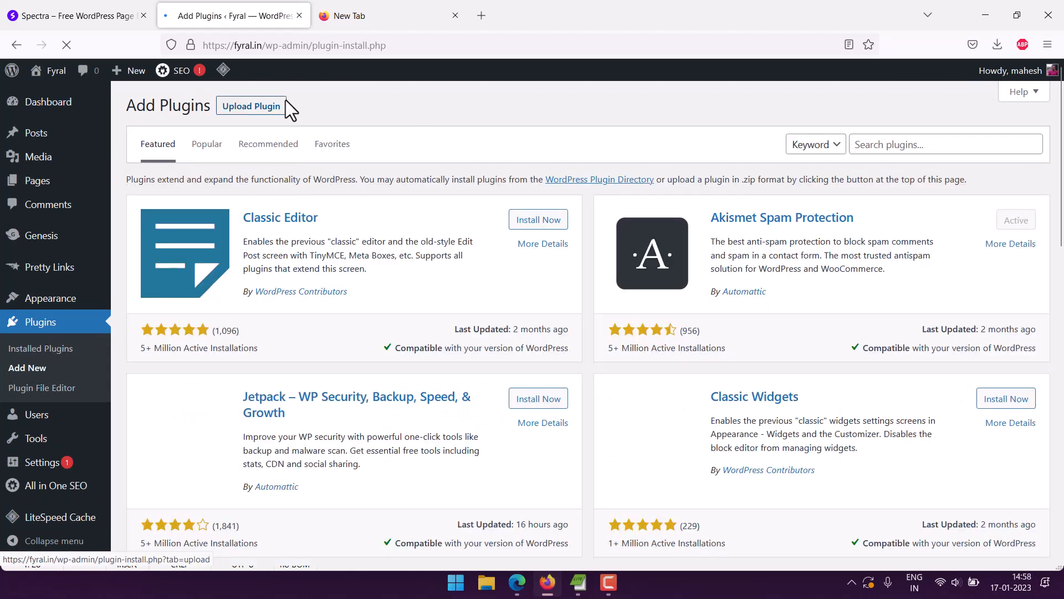
Search the plugin directory for Spectra, then install and activate Spectra – WordPress Gutenberg Blocks.
click(897, 143)
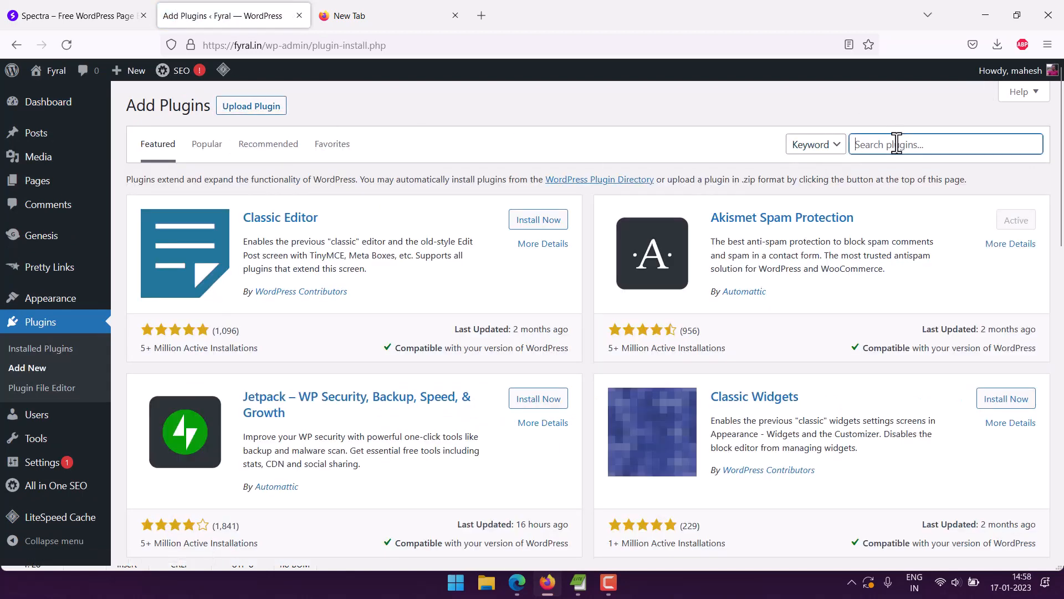
text(Spectra)
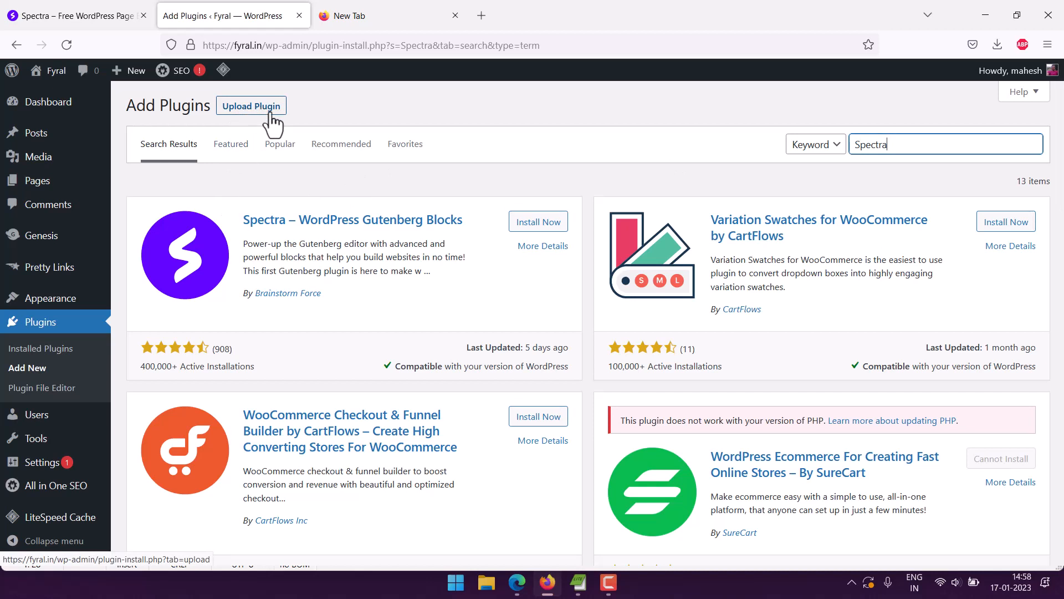
click(542, 222)
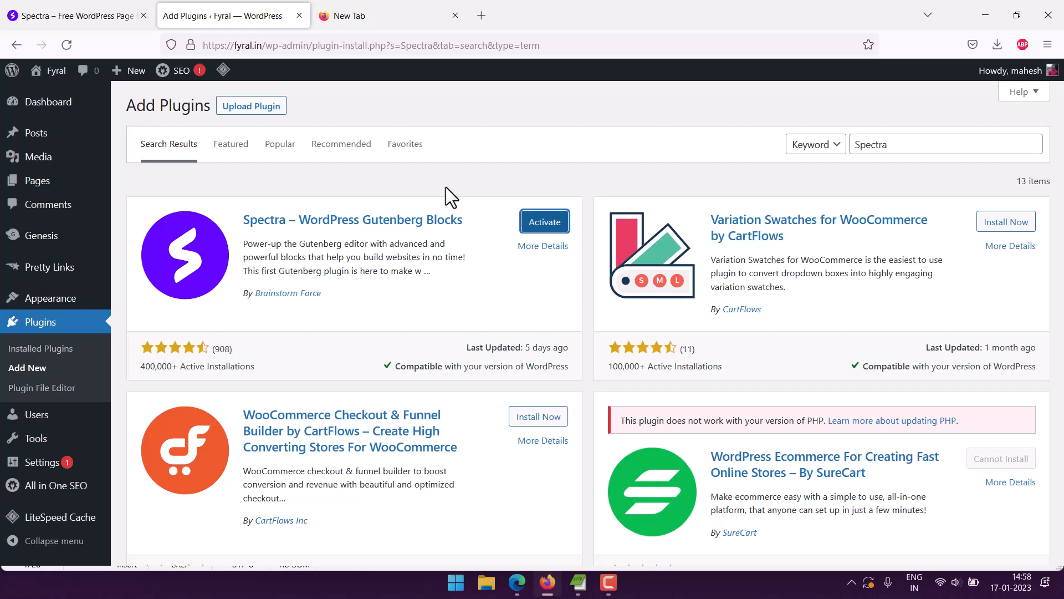
click(539, 232)
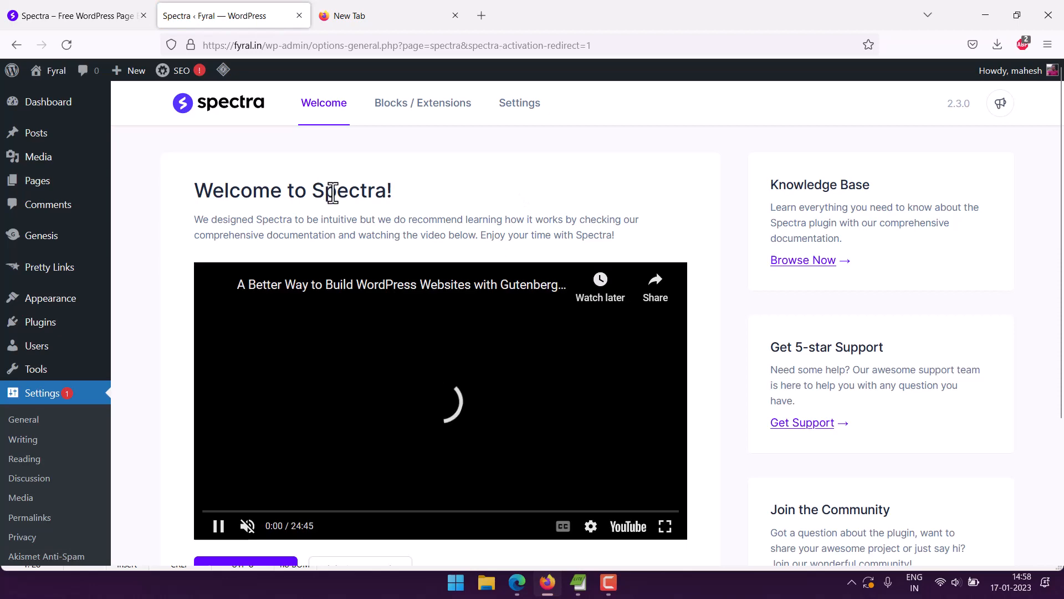
Pause the introduction video and look over the Spectra welcome page with its knowledge base, support and community sections.
drag(201, 190, 408, 197)
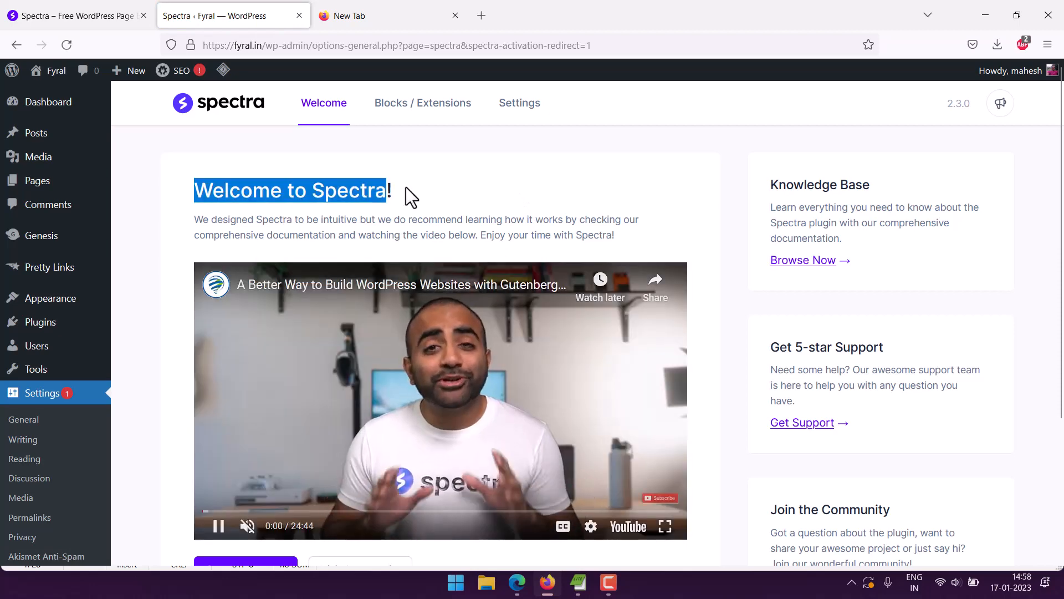
click(400, 222)
click(219, 527)
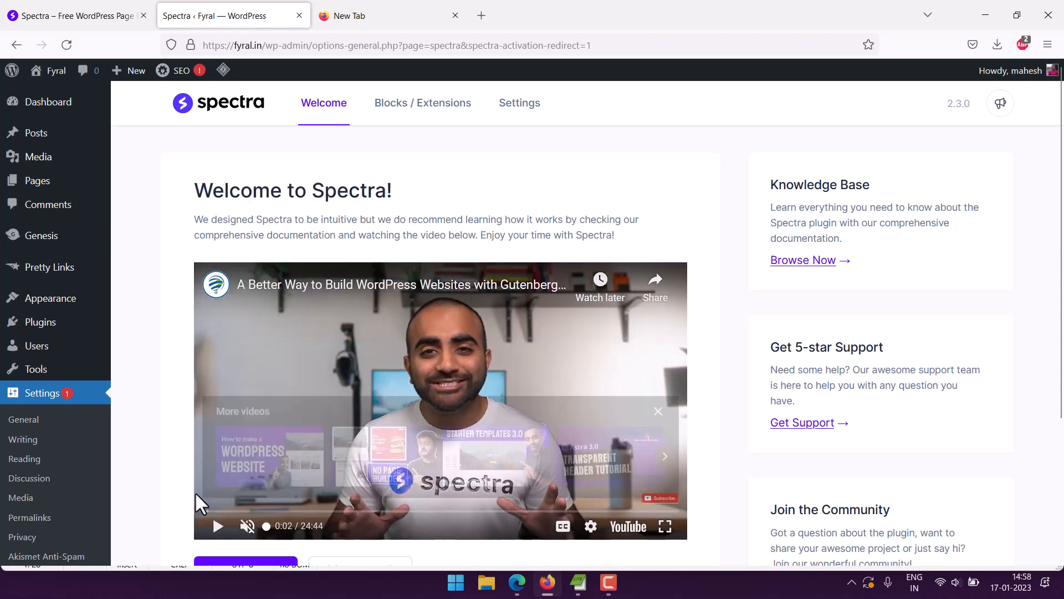
scroll(265, 199, down, 3)
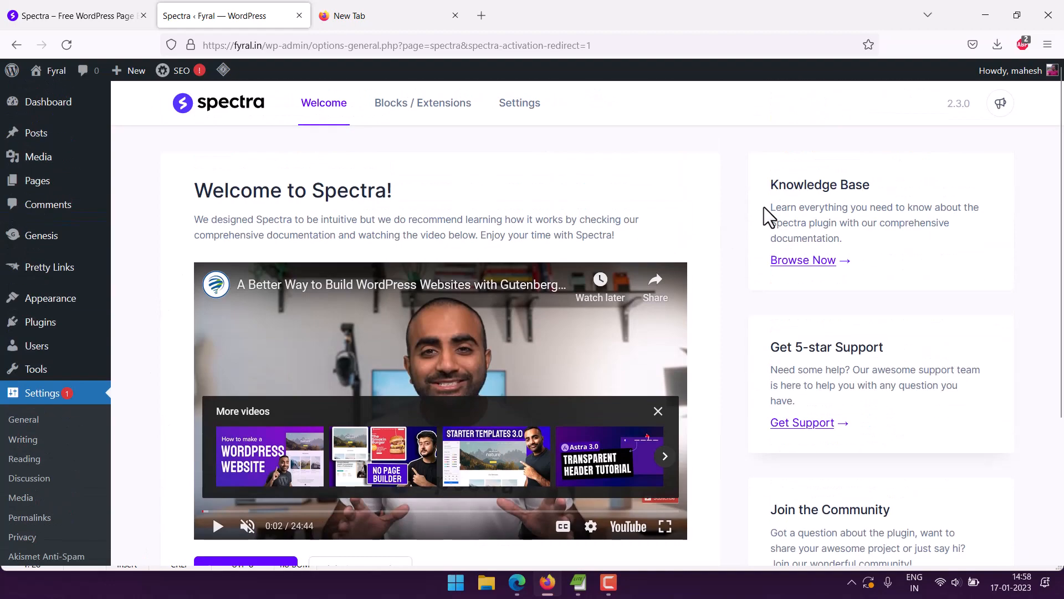
scroll(764, 214, up, 3)
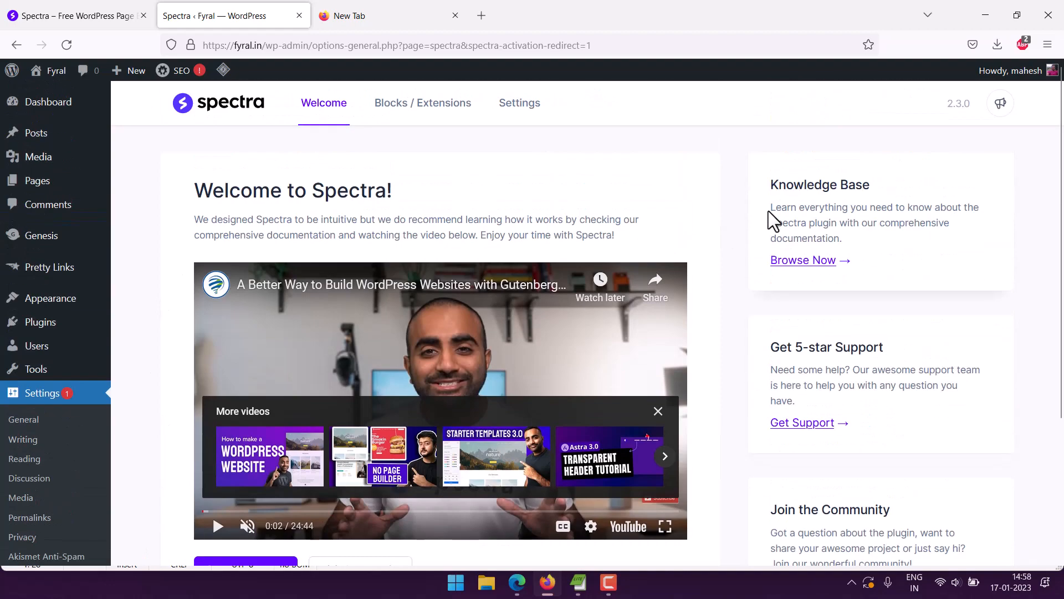
scroll(742, 327, down, 3)
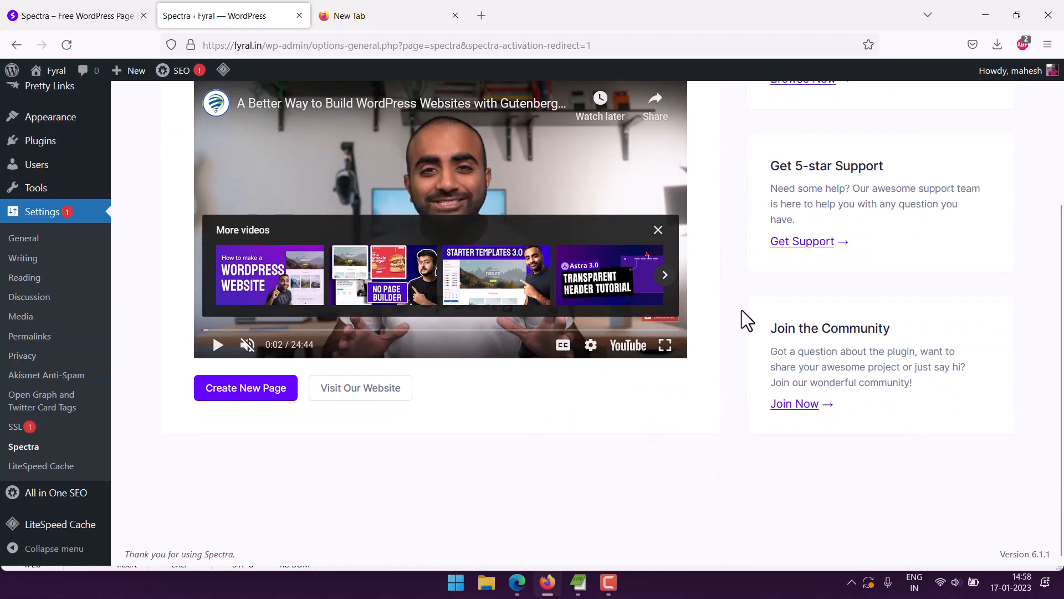
scroll(731, 332, up, 3)
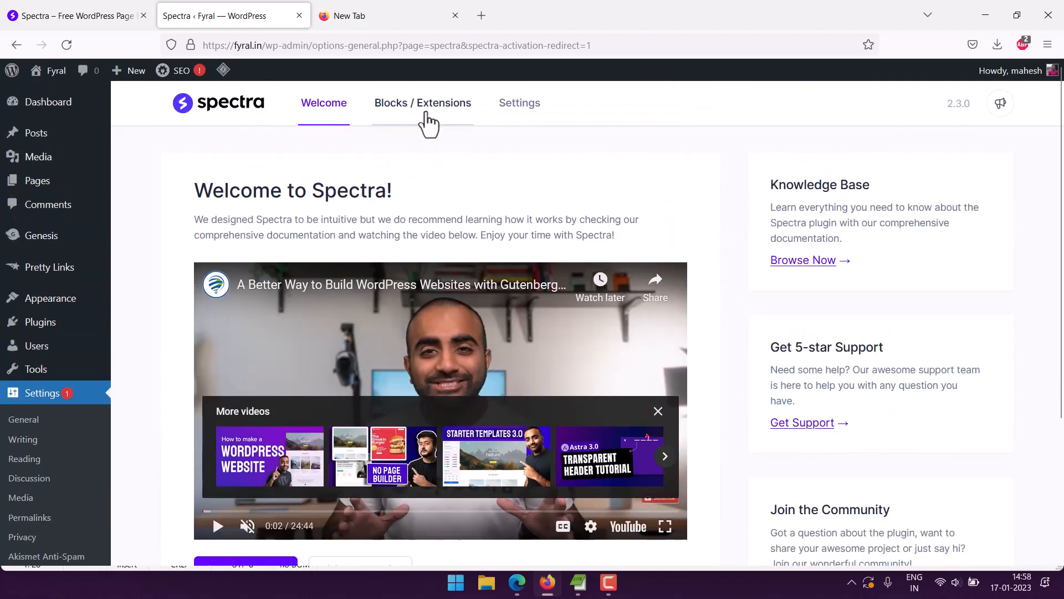
Examine Spectra's full list of blocks and extensions and their activation switches.
click(426, 111)
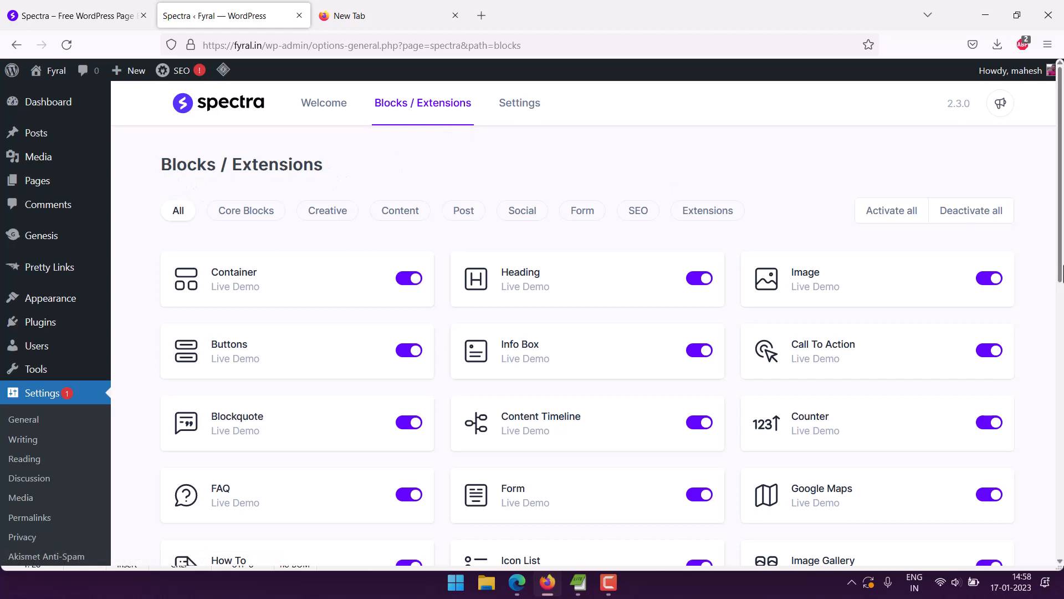
drag(1062, 265, 1061, 307)
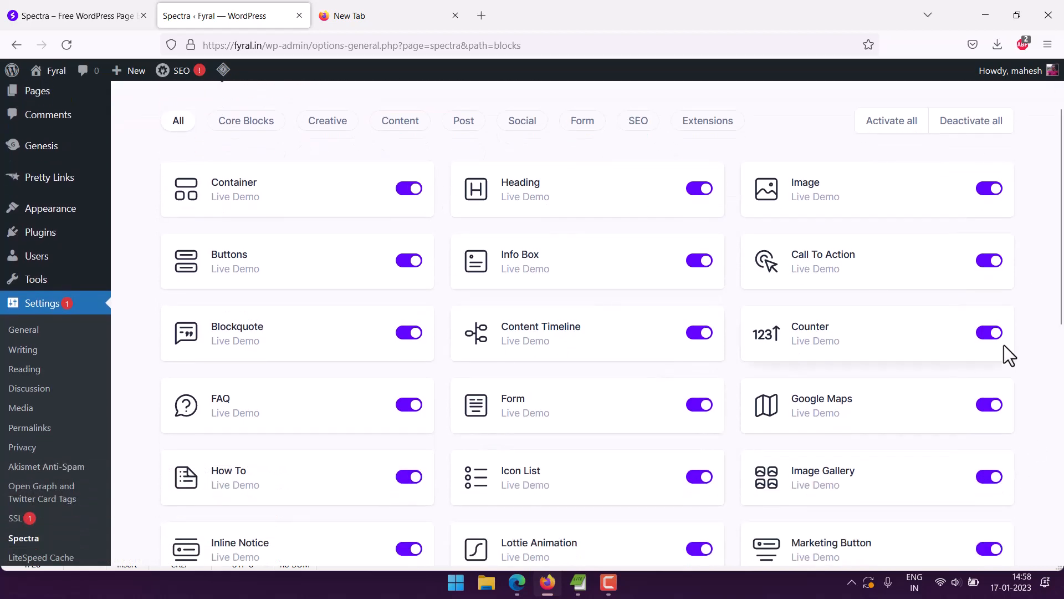
scroll(1051, 309, down, 4)
scroll(1051, 308, down, 4)
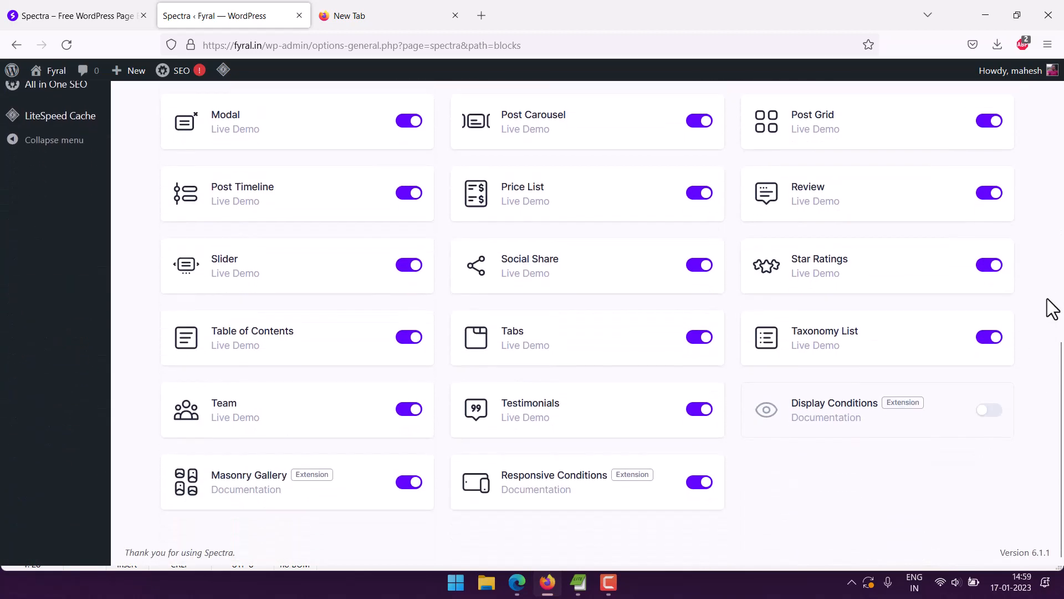
scroll(1051, 309, up, 10)
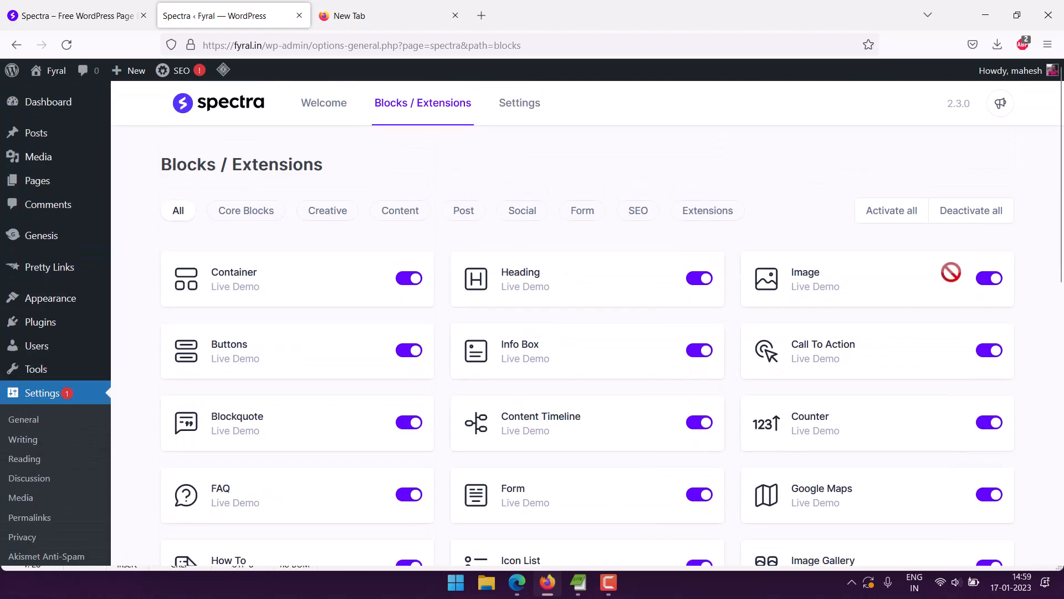
Examine Spectra's editor options, including content width, container padding, element gap and block spacing.
click(519, 128)
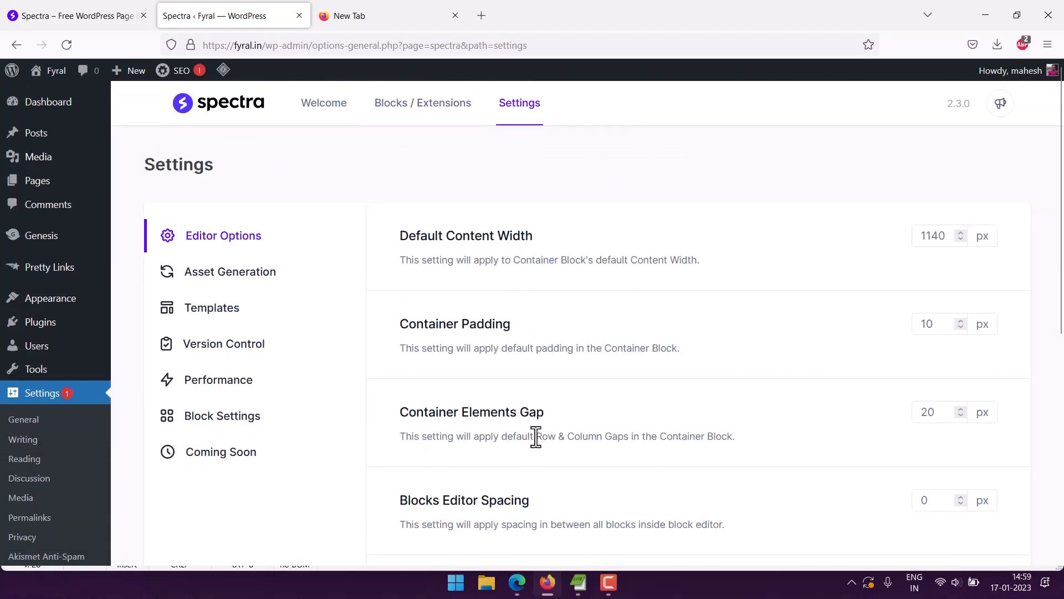
scroll(605, 420, down, 7)
scroll(606, 420, up, 2)
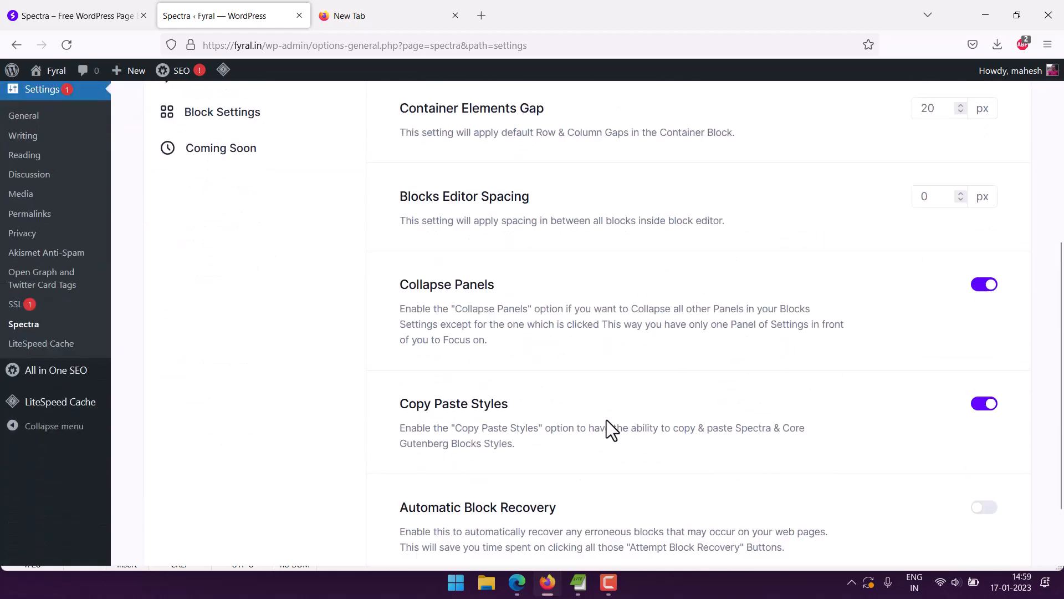
scroll(606, 420, up, 5)
Review Spectra's Templates, Version Control and Performance settings.
click(219, 311)
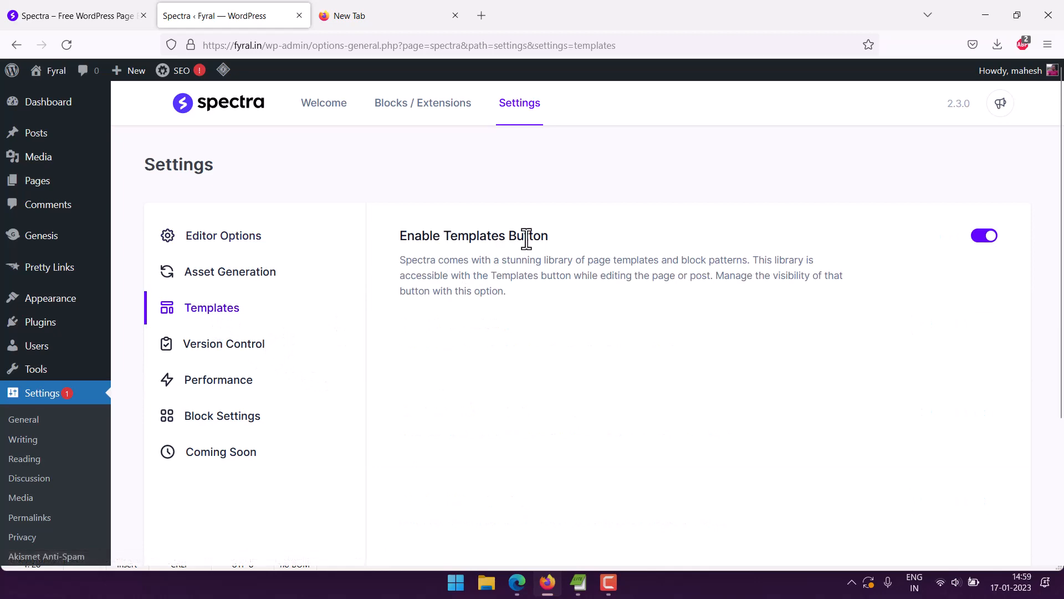
click(255, 343)
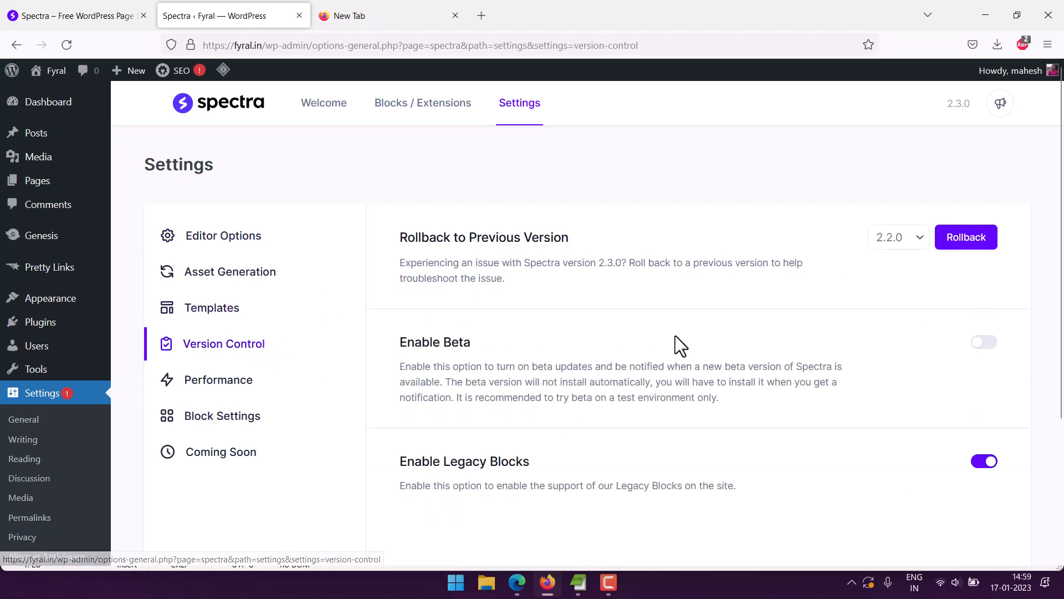
scroll(675, 336, down, 3)
scroll(675, 335, up, 3)
click(227, 382)
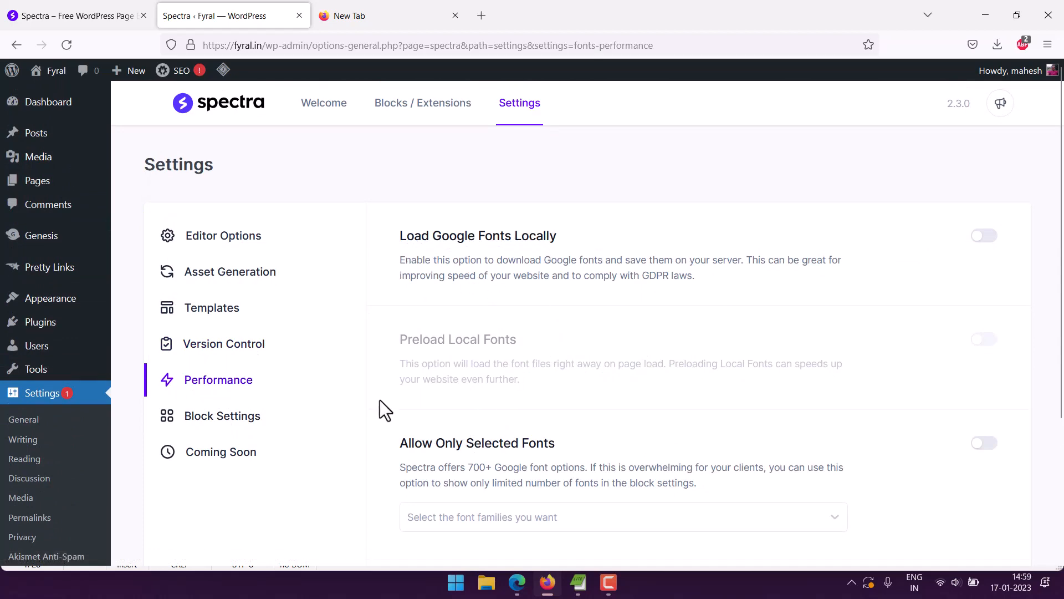
scroll(377, 398, down, 3)
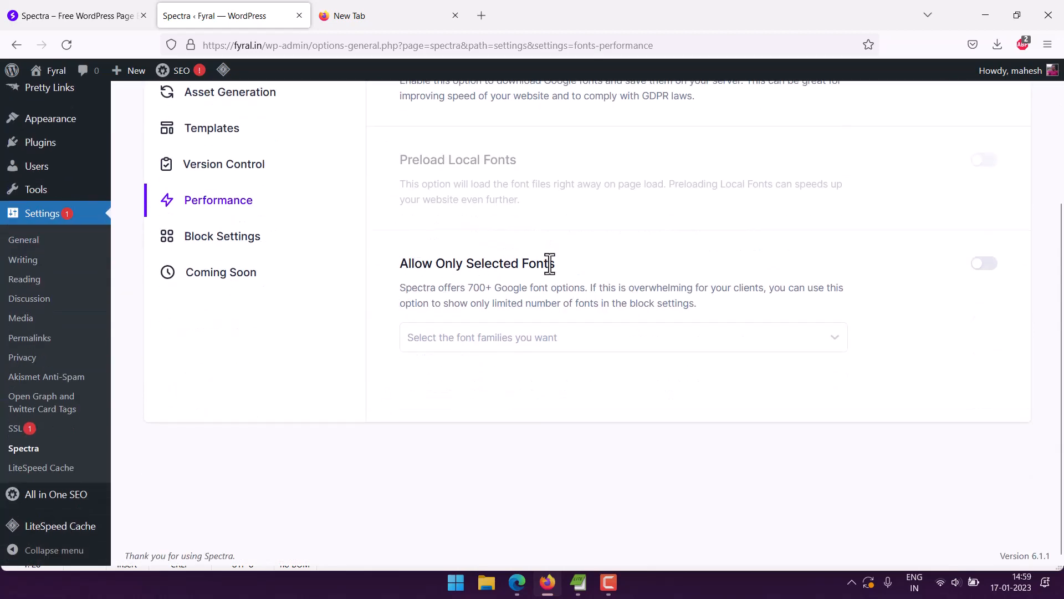
Review Spectra's Block Settings, Coming Soon, Asset Generation and Editor Options settings.
click(230, 239)
scroll(261, 252, up, 3)
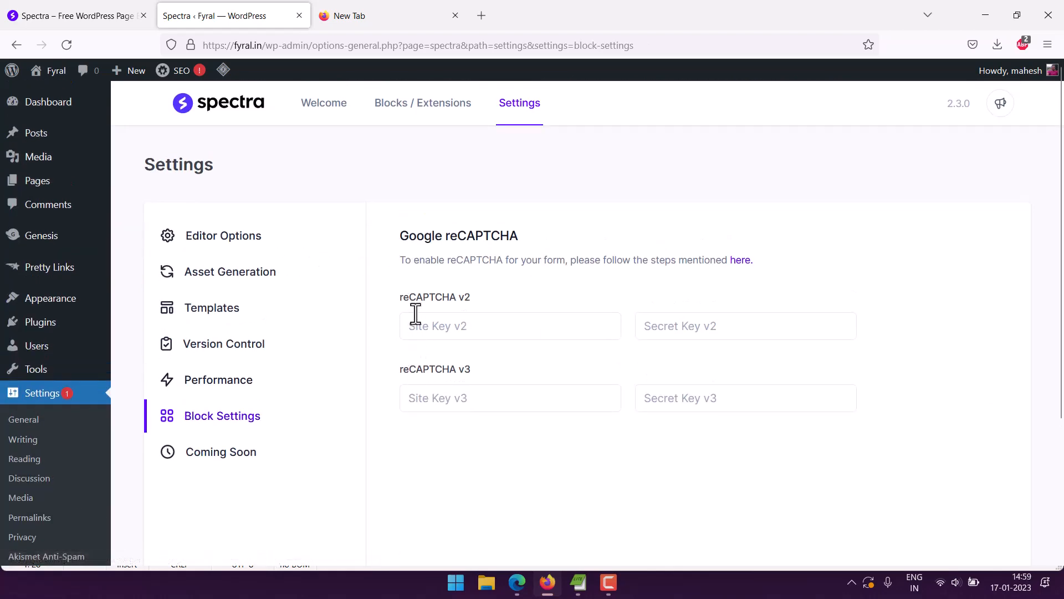
click(220, 444)
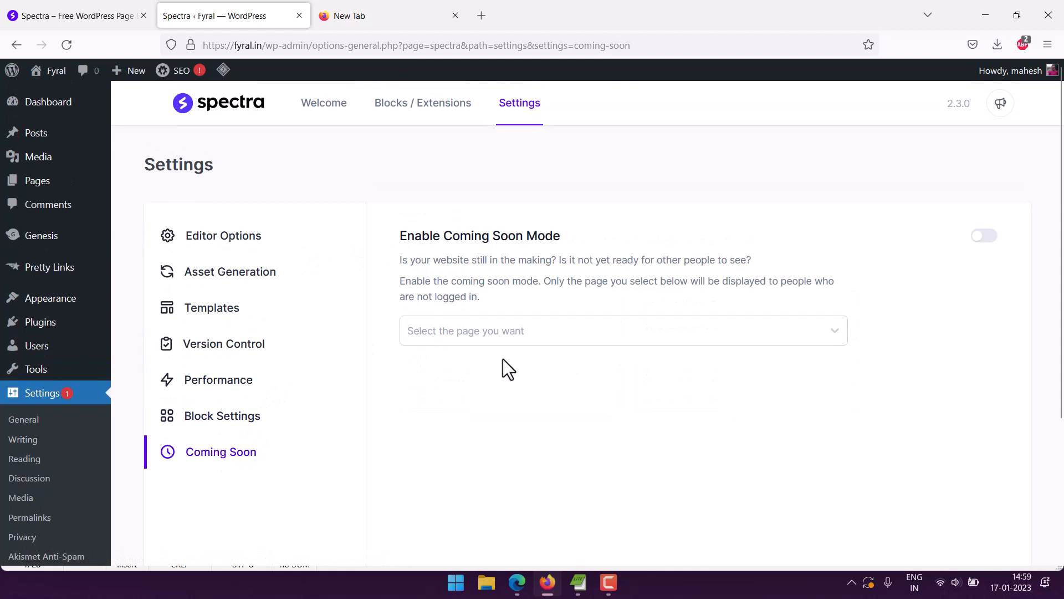
click(228, 280)
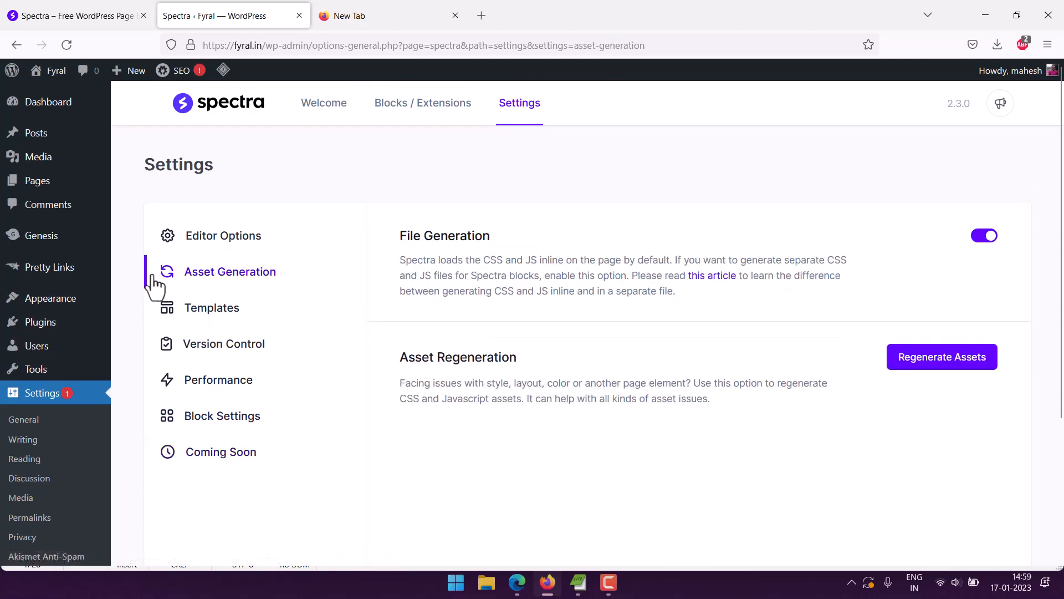
click(232, 244)
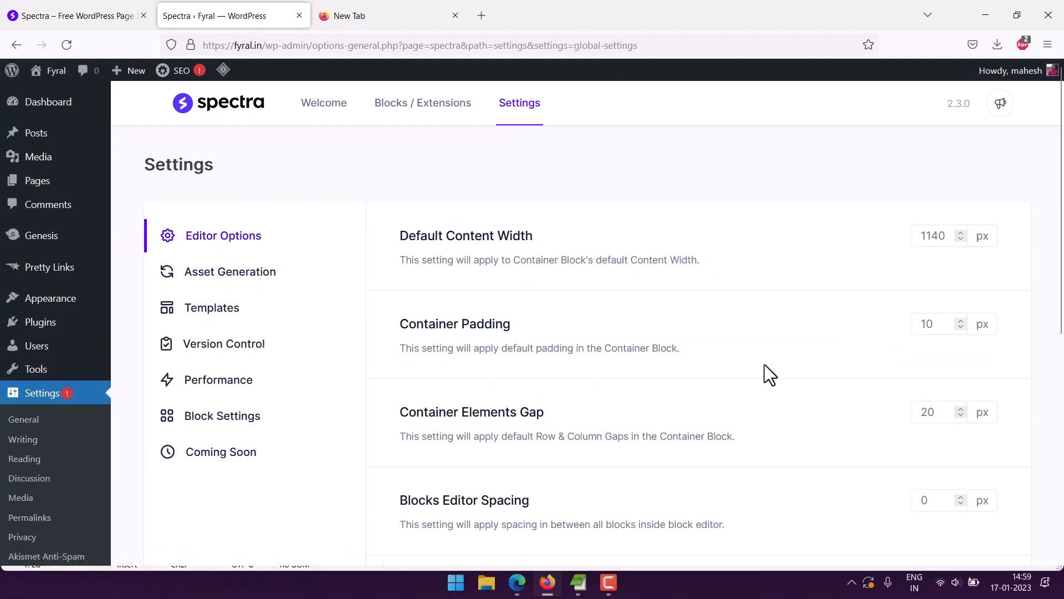
Create a new WordPress page titled "Sample" and publish it.
mouse_move(48, 185)
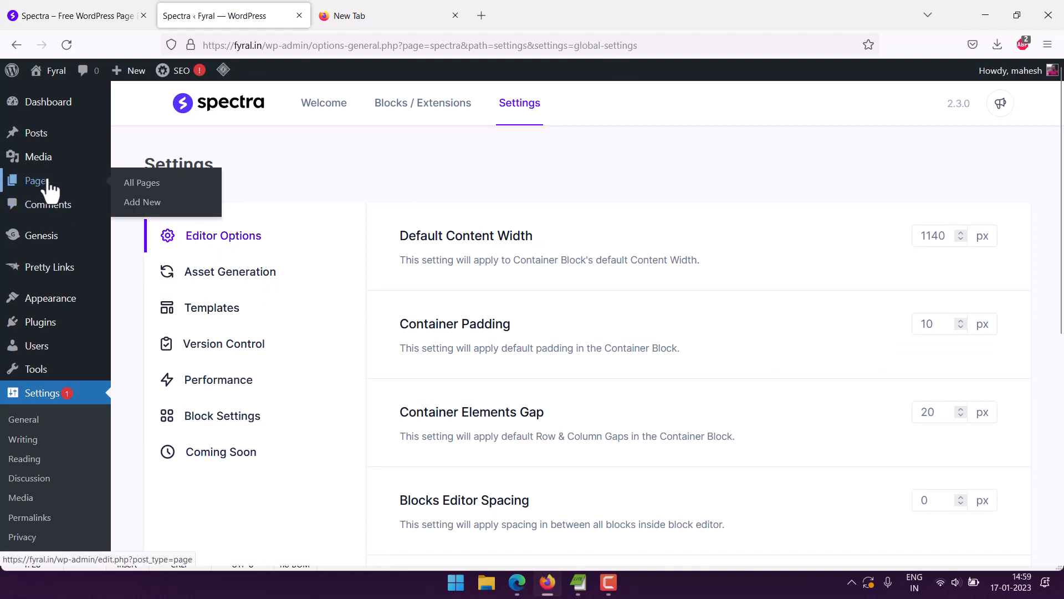
click(139, 185)
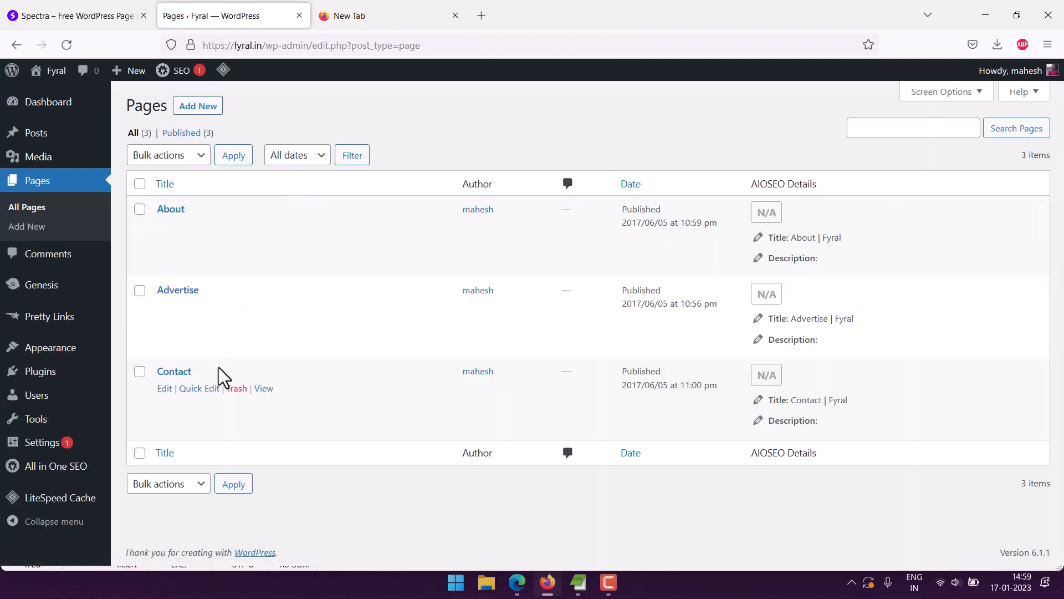
click(191, 106)
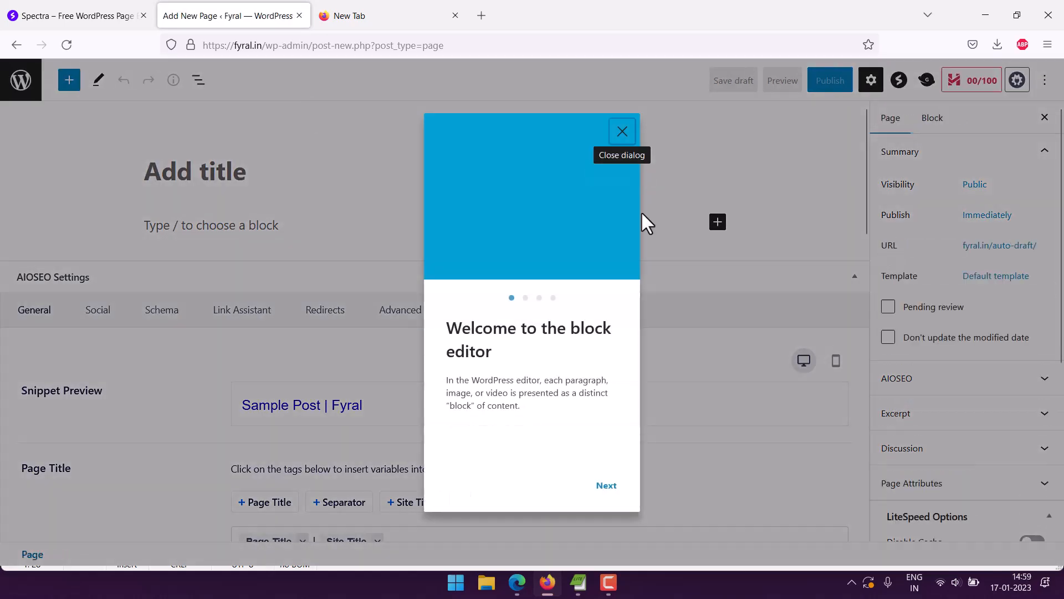
click(622, 132)
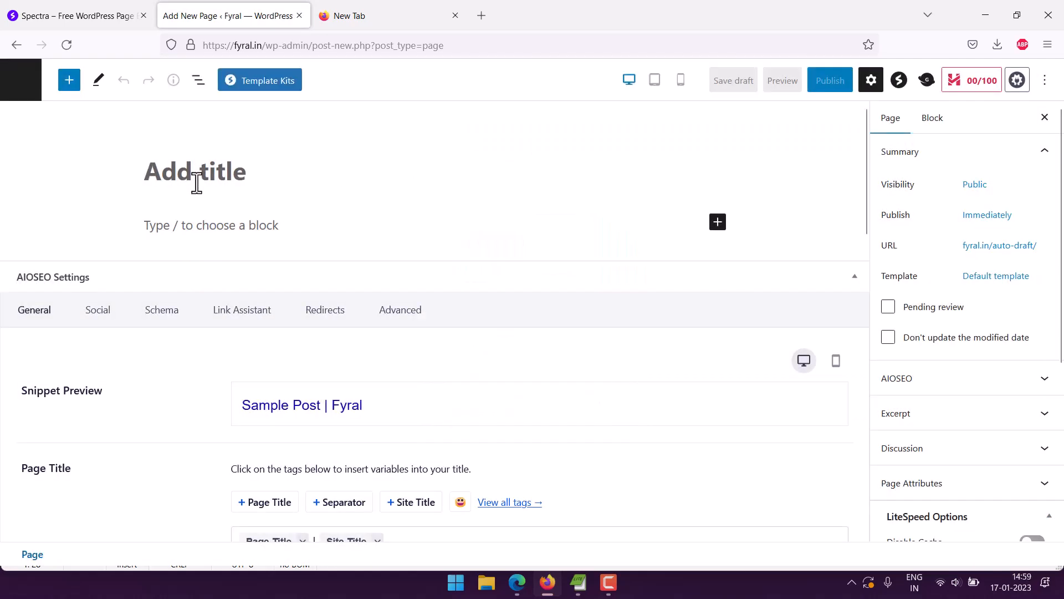
text(Sample)
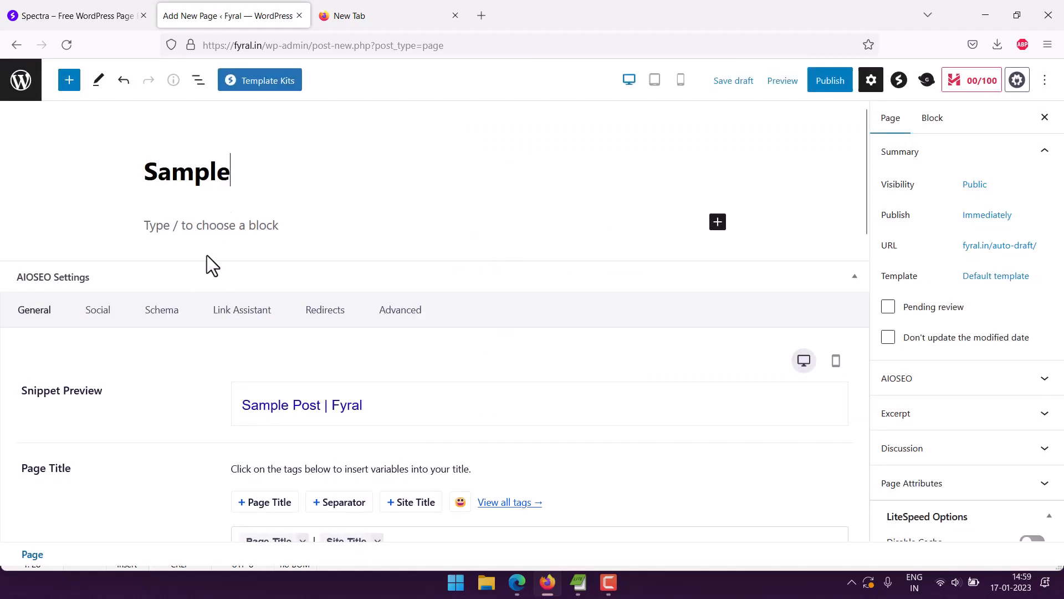
click(833, 90)
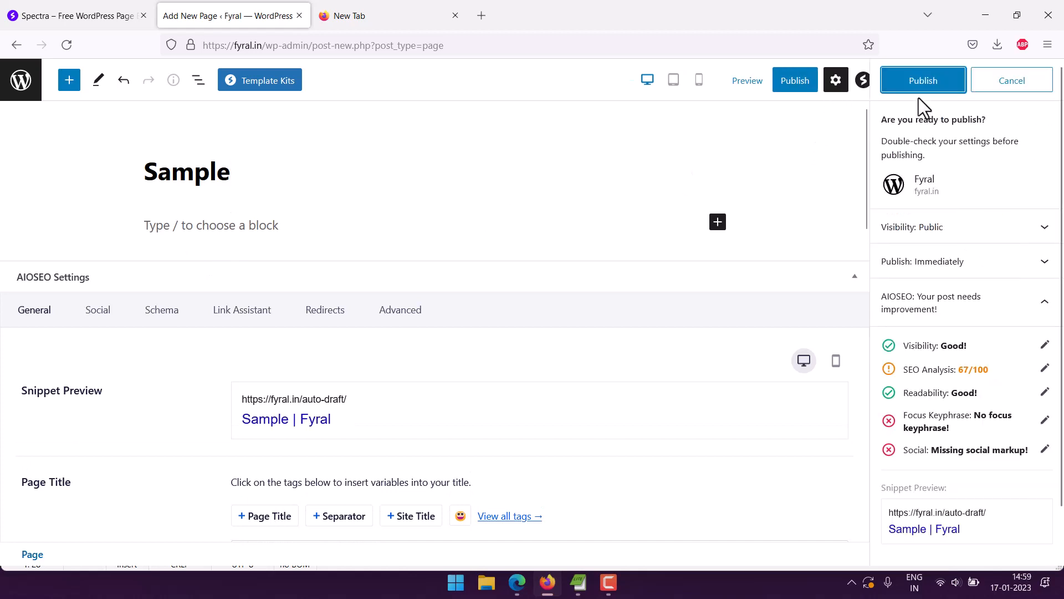
click(900, 89)
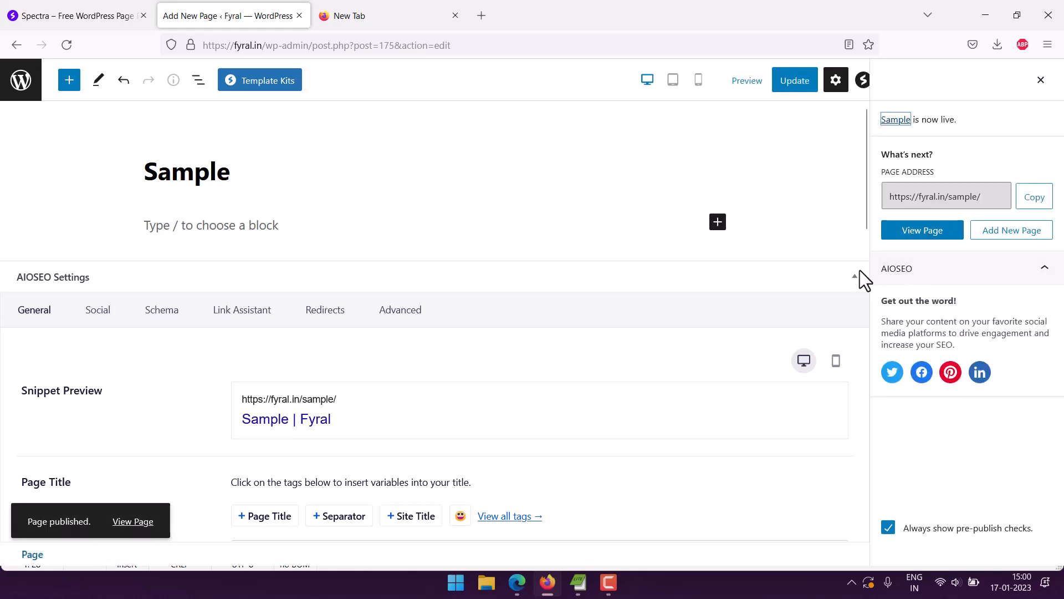
Collapse the AIOSEO Settings, Scripts, and Open Graph and Twitter Card Tags sections below the page content.
click(860, 286)
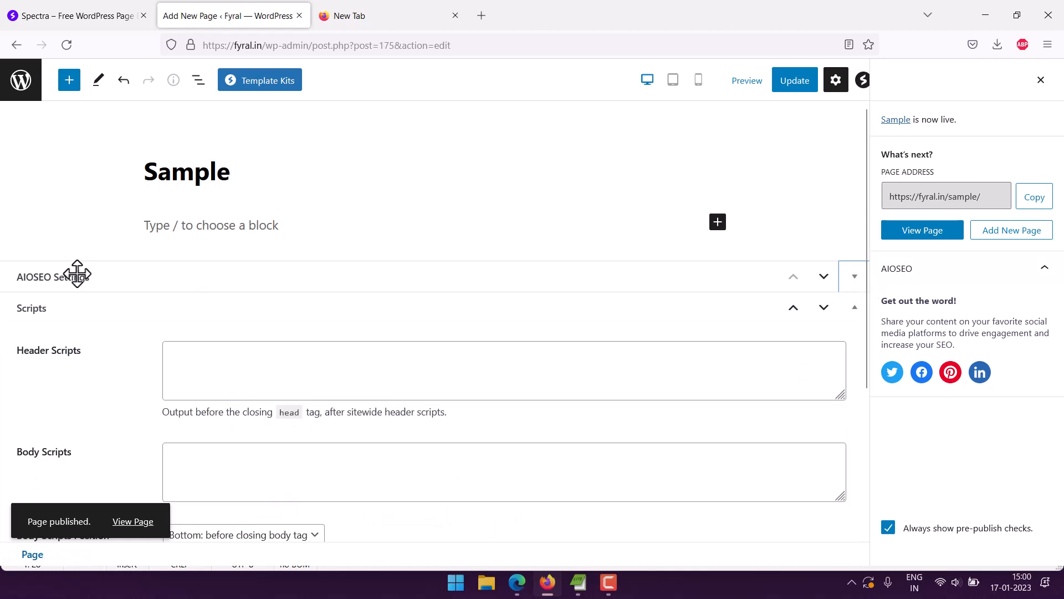
click(854, 308)
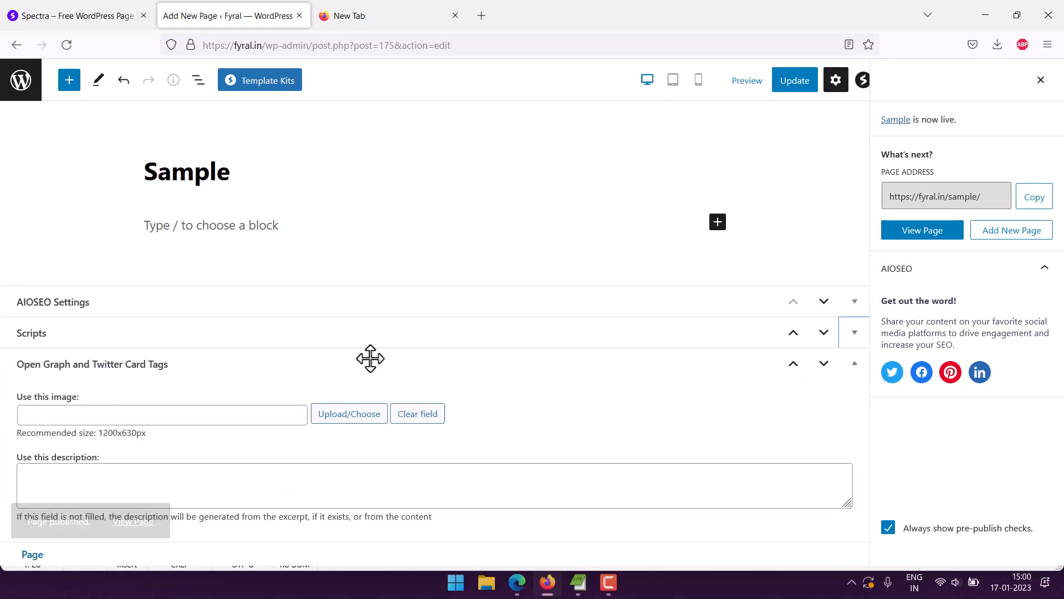
click(854, 363)
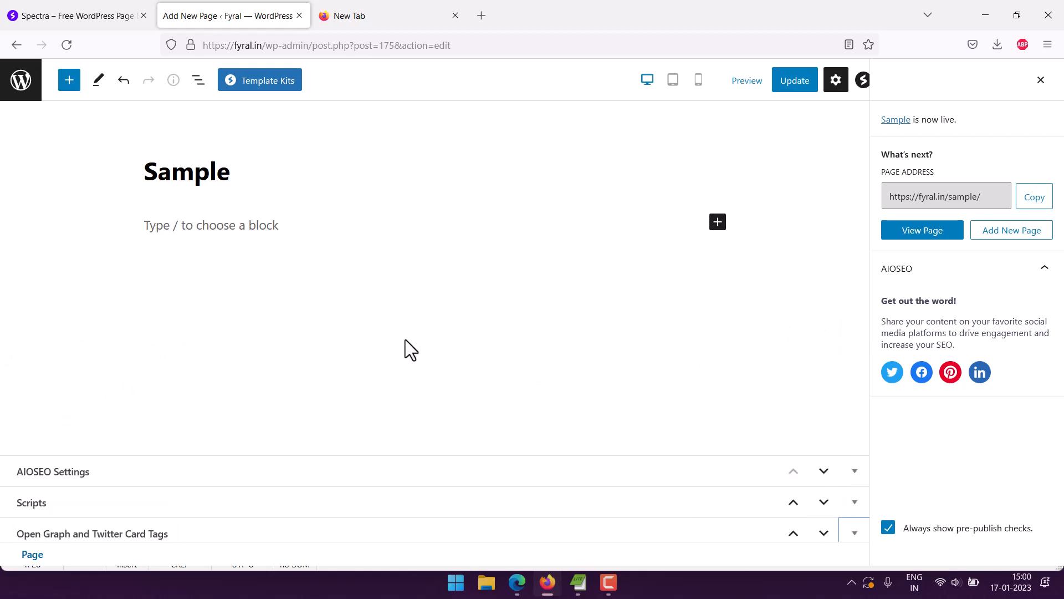
Bring up the quick block suggestions with a slash in the empty paragraph, then dismiss them without choosing a block.
click(210, 257)
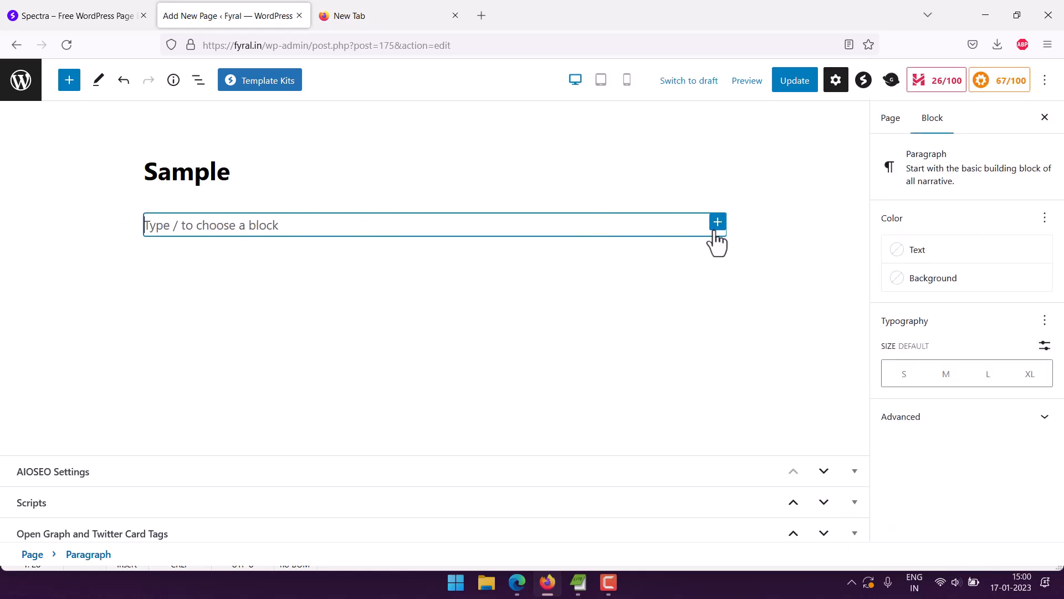
text(/)
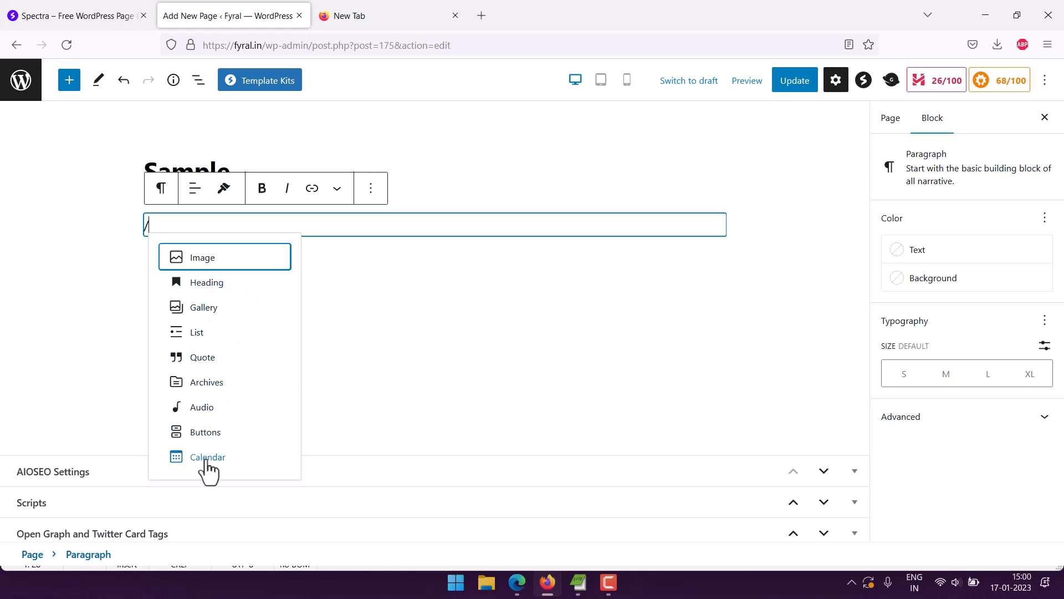
click(112, 282)
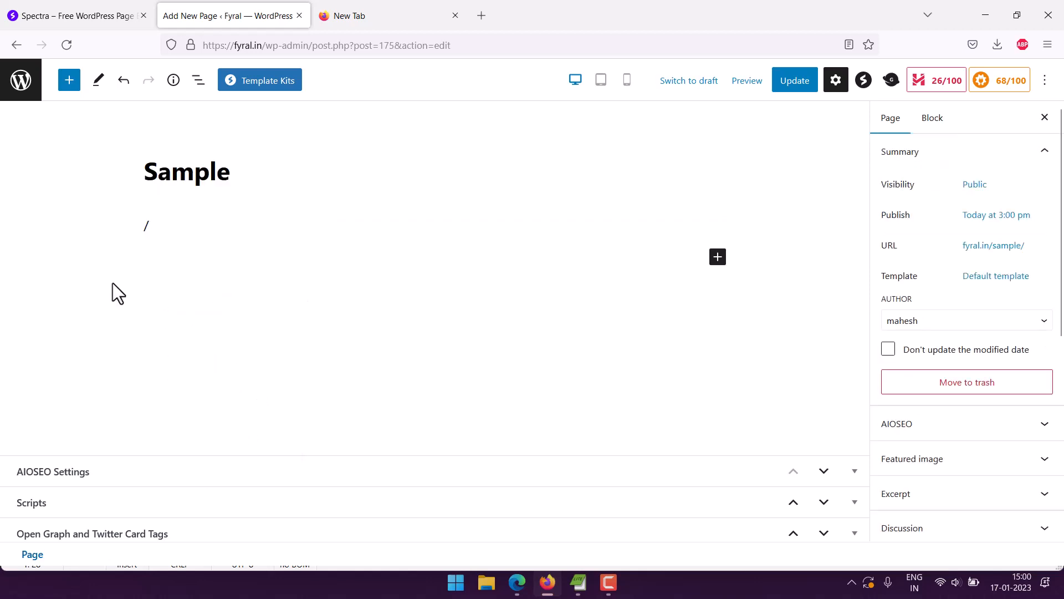
Browse the full block library and examine the blocks listed in its Spectra section.
click(717, 258)
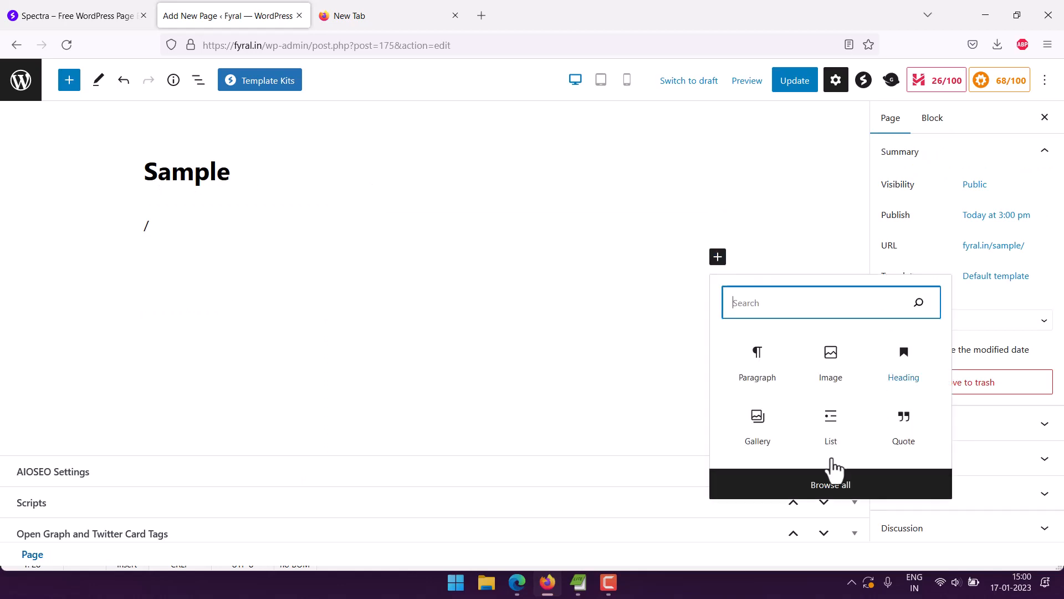
click(829, 491)
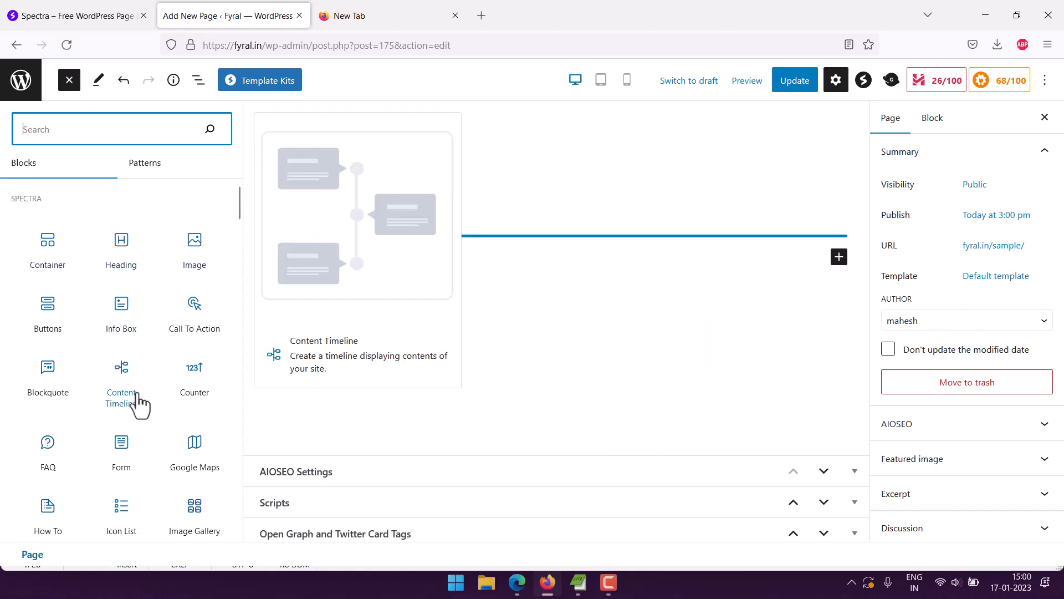
scroll(162, 375, down, 8)
scroll(161, 376, down, 3)
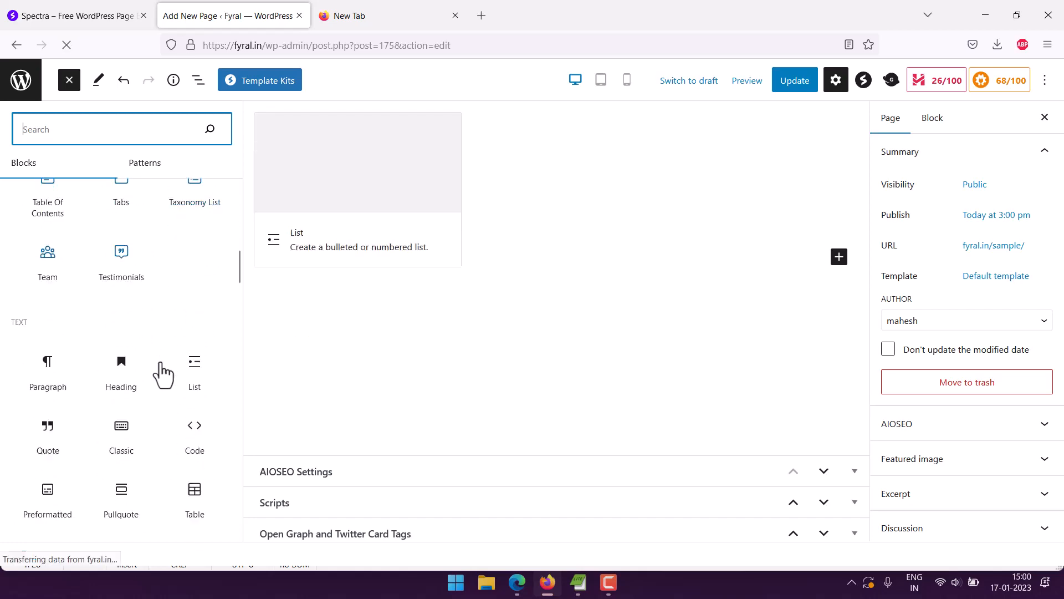
scroll(162, 375, up, 3)
scroll(163, 374, up, 3)
scroll(164, 374, up, 3)
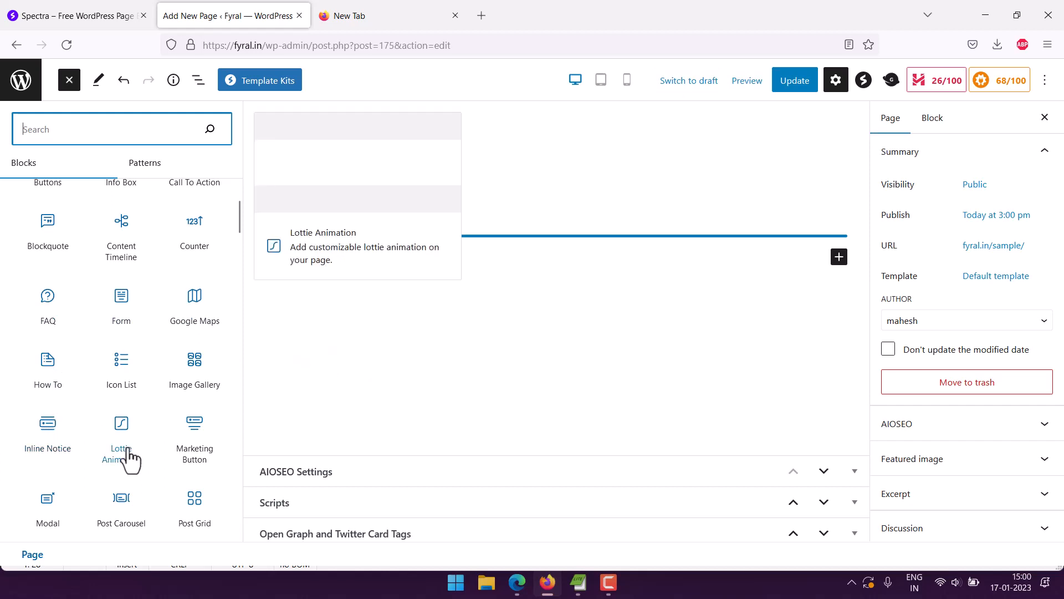
scroll(186, 428, down, 4)
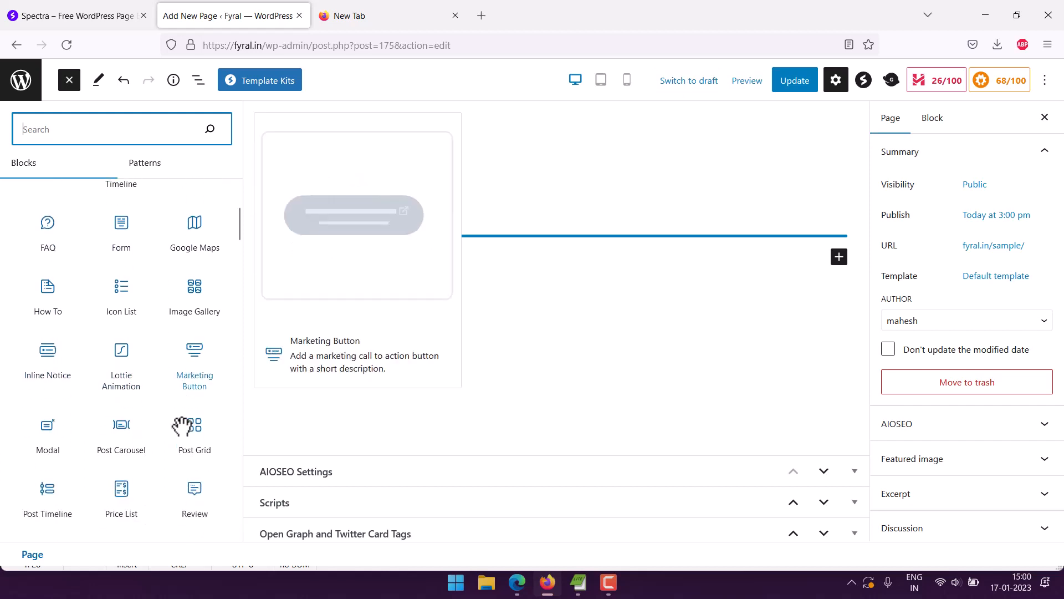
scroll(184, 424, down, 2)
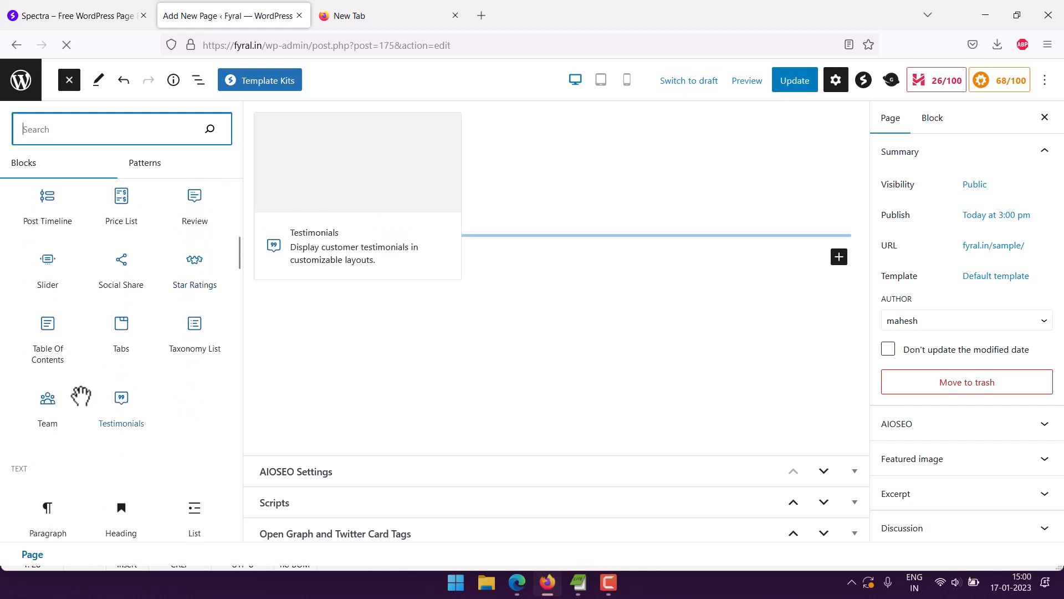
scroll(135, 388, up, 8)
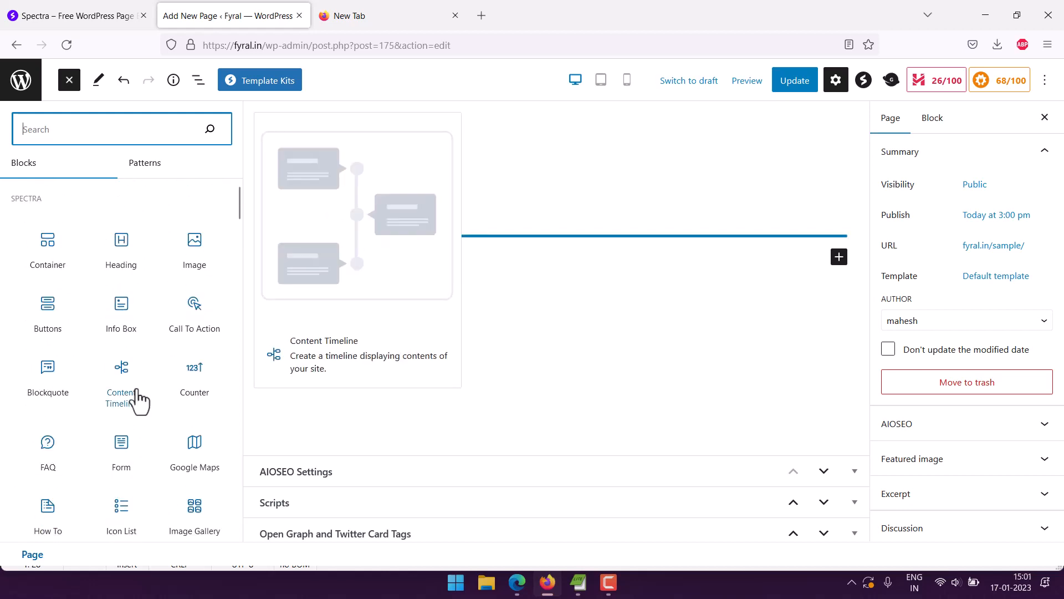
Close the block library and delete the slash from the paragraph under the page title.
click(605, 202)
click(151, 226)
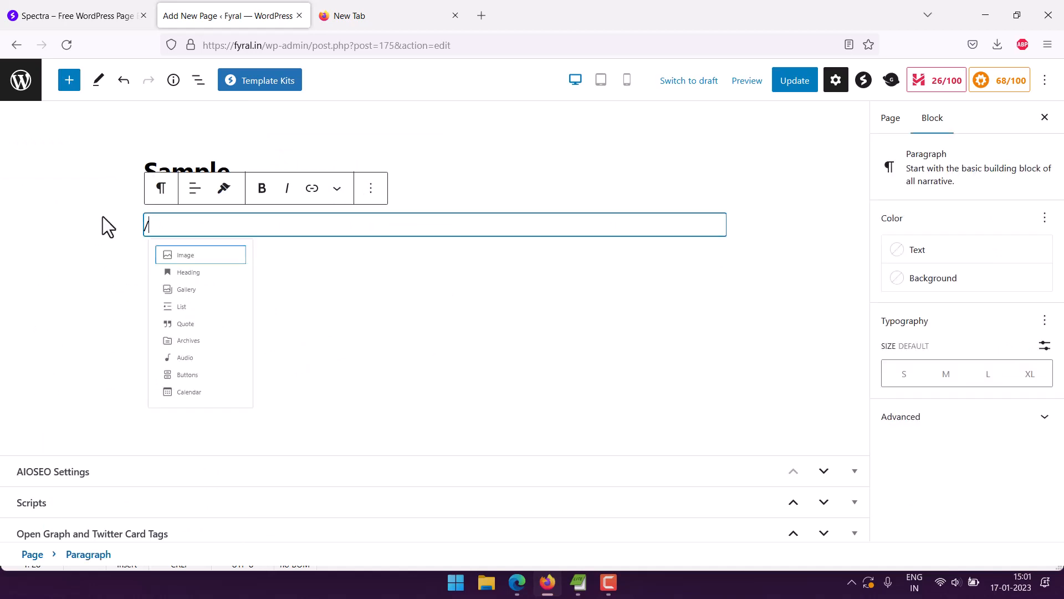
key(BackSpace)
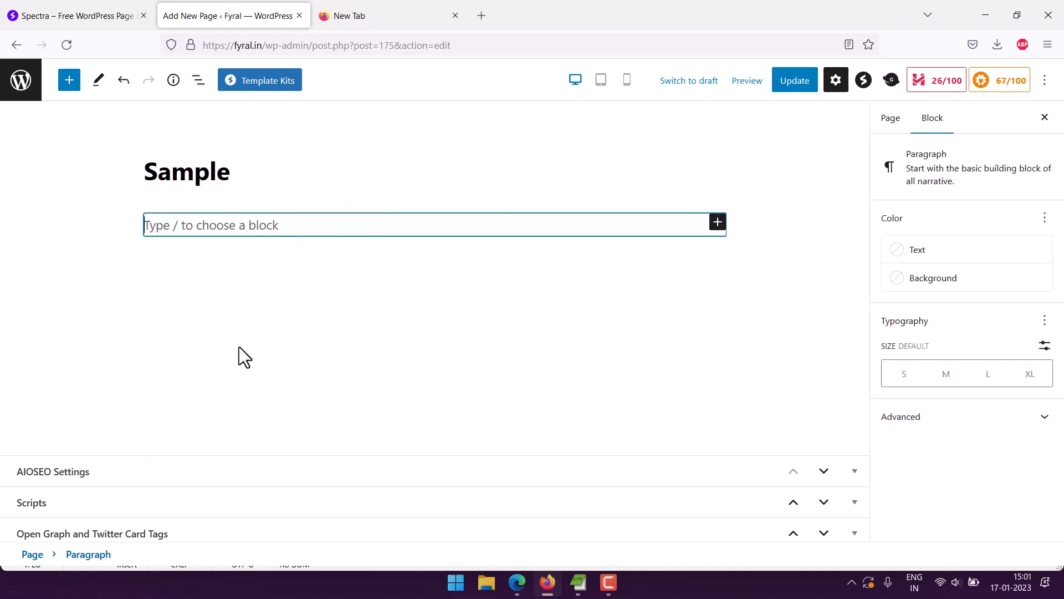
click(181, 368)
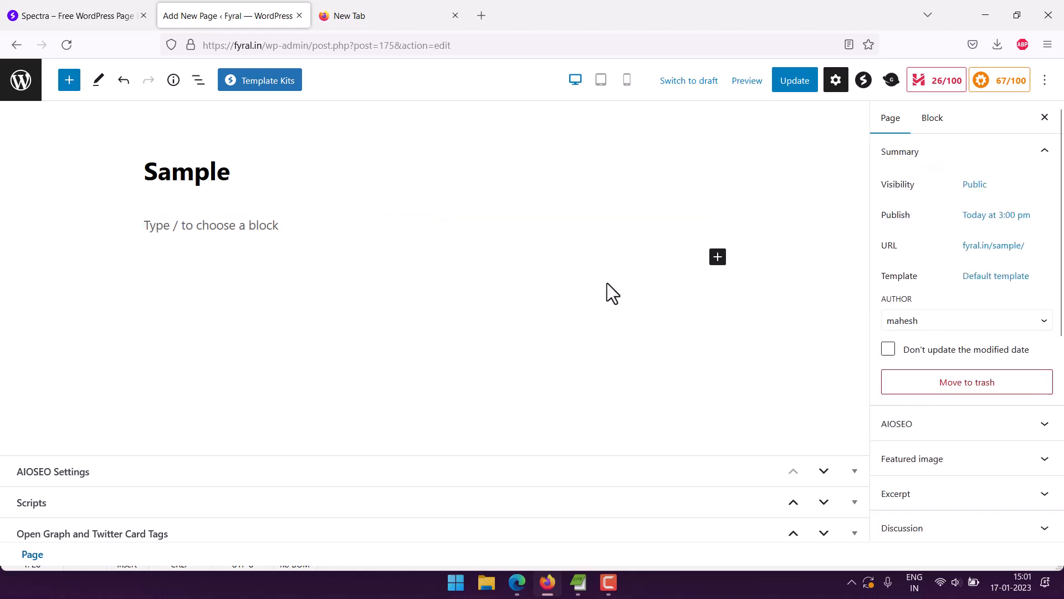
Open Spectra's Template Kits library and look through the available page templates.
click(258, 88)
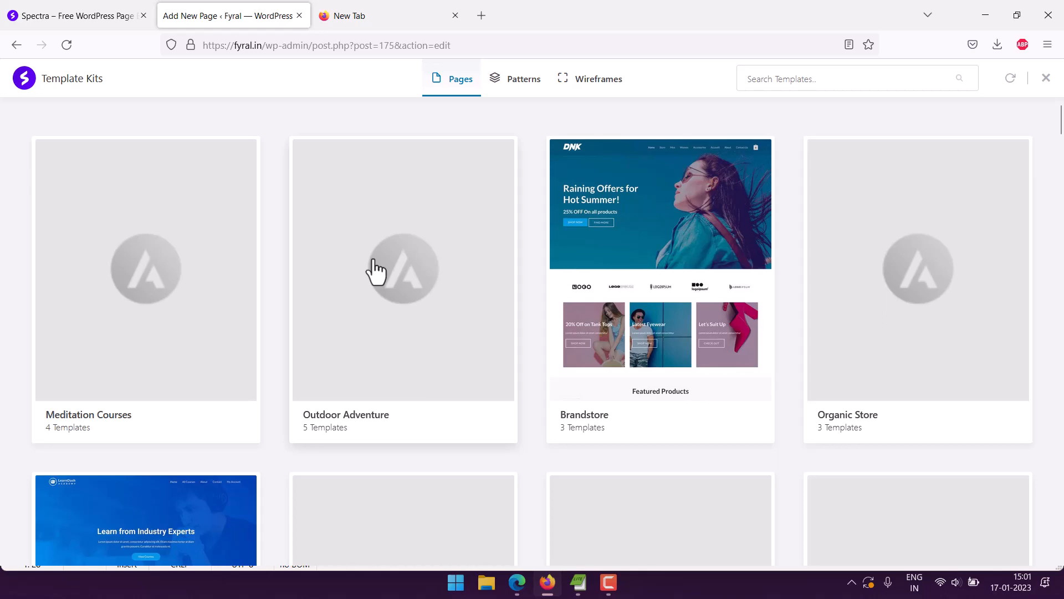
scroll(388, 261, down, 5)
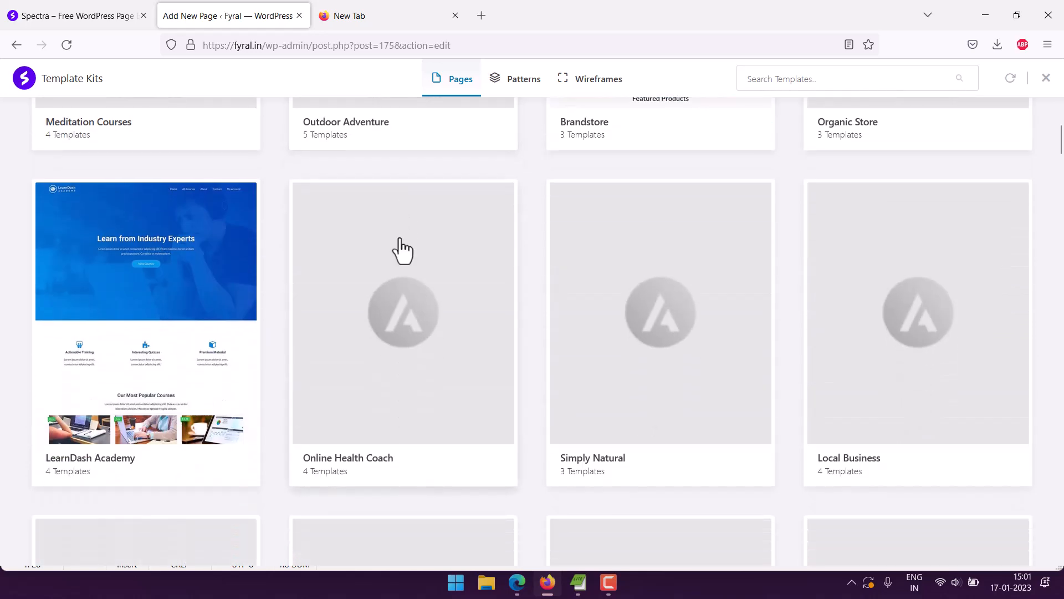
scroll(402, 249, down, 20)
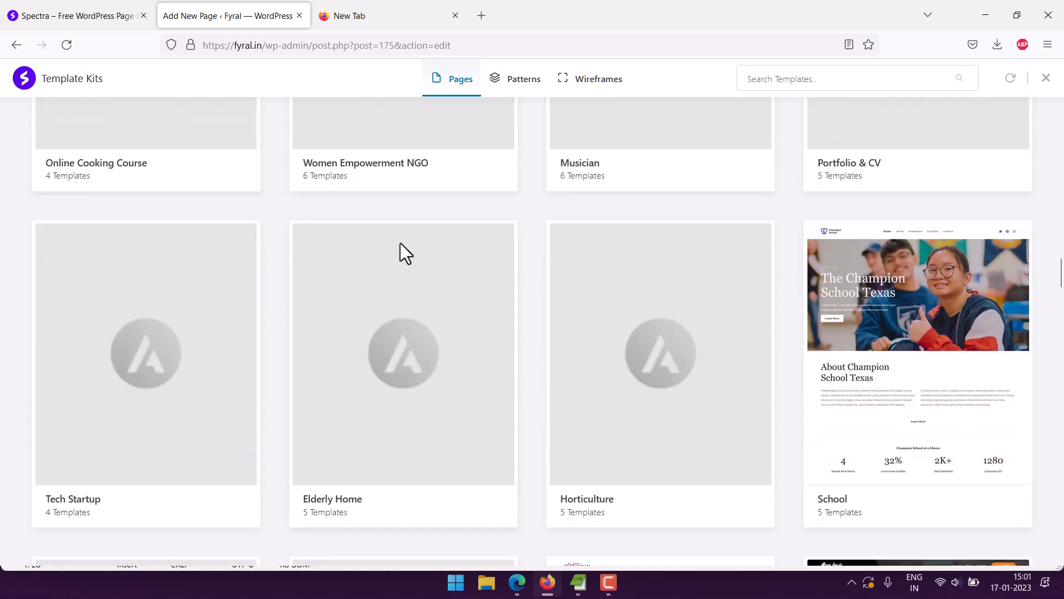
scroll(402, 252, down, 10)
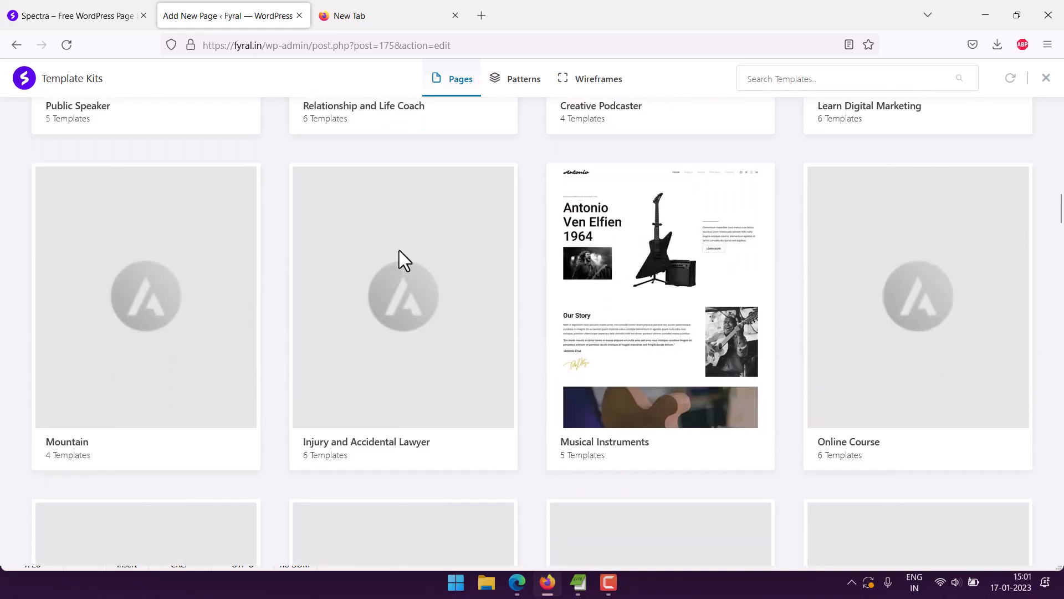
scroll(399, 250, up, 17)
scroll(401, 235, down, 15)
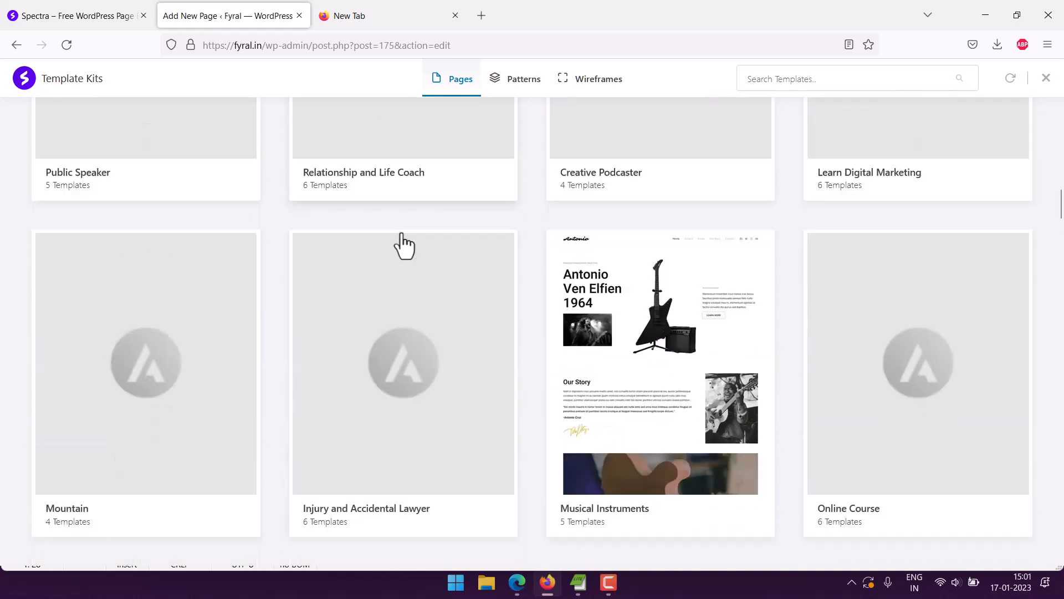
scroll(401, 232, up, 17)
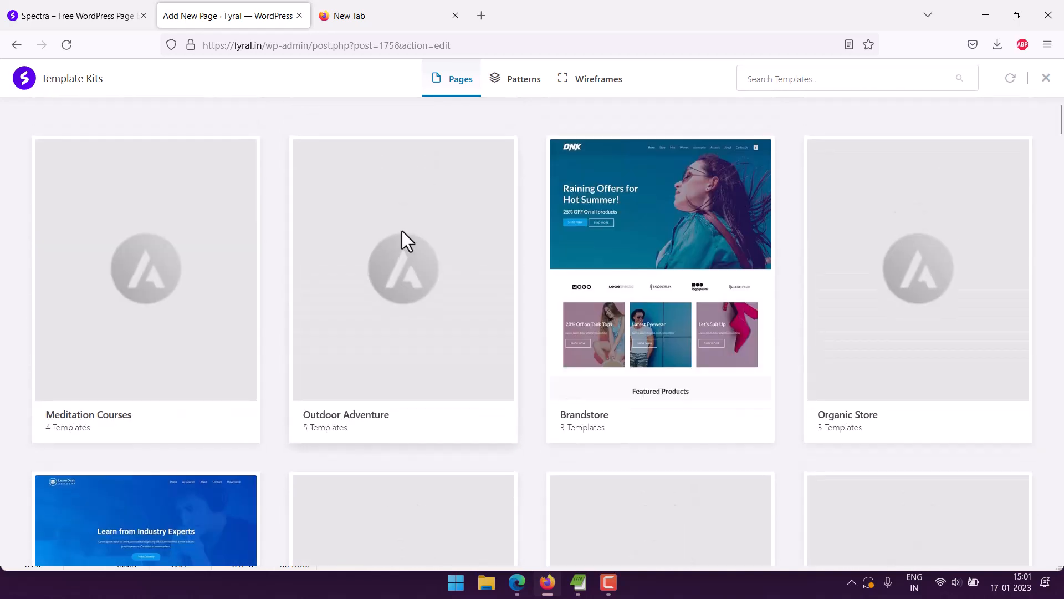
Look through Spectra's ready-made patterns, filtering them by the Features, Hero, Heading and Text categories.
click(516, 82)
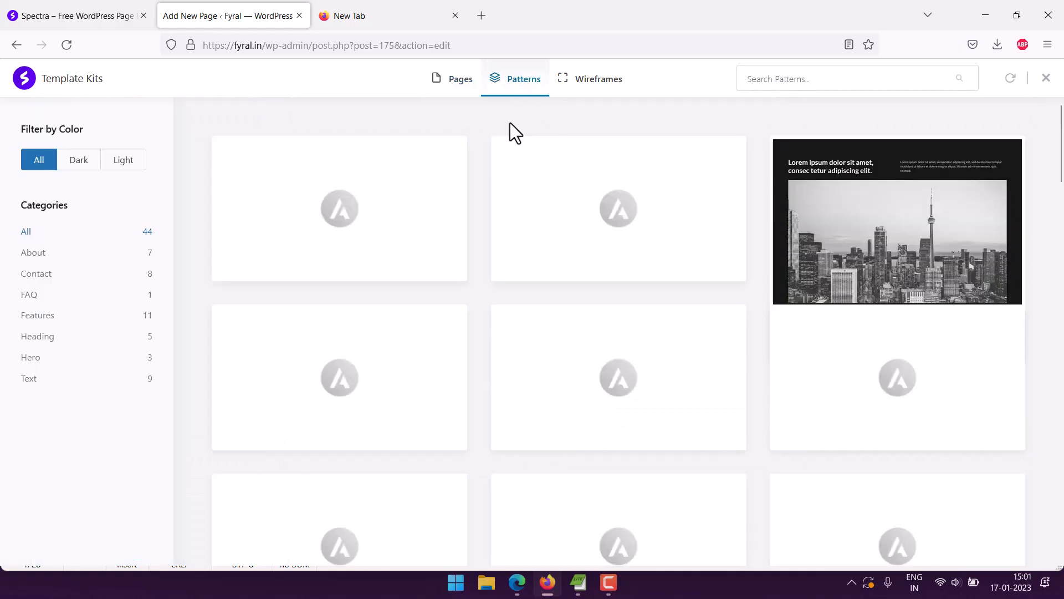
scroll(966, 273, down, 10)
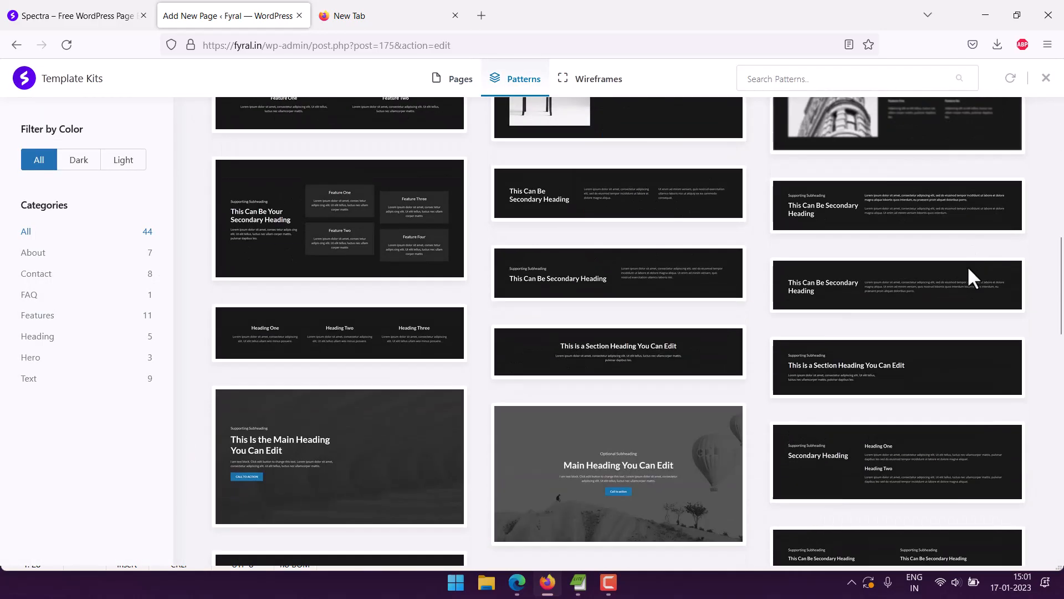
scroll(966, 265, down, 15)
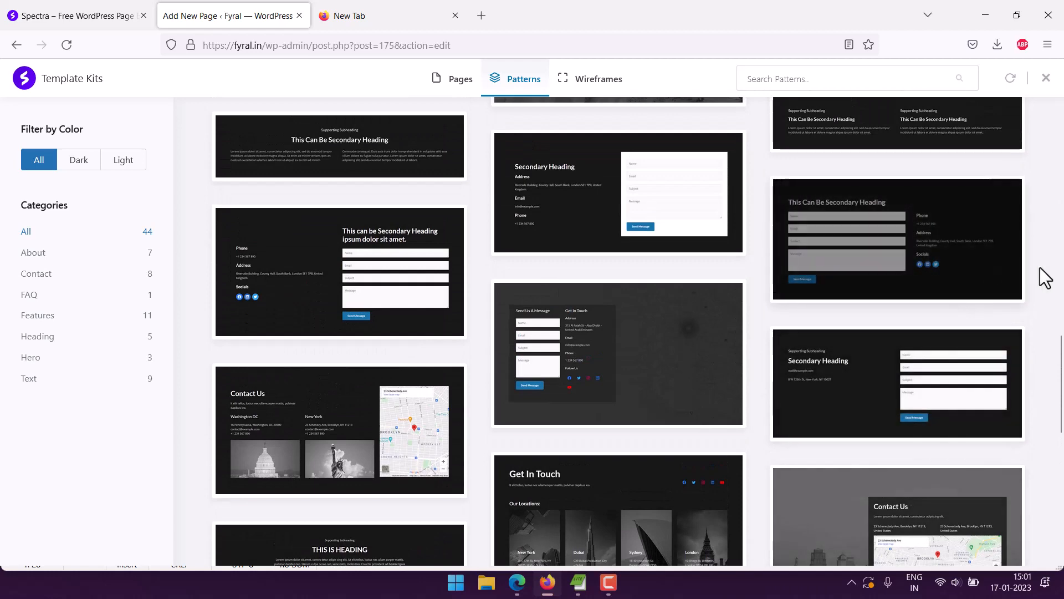
scroll(1044, 277, up, 3)
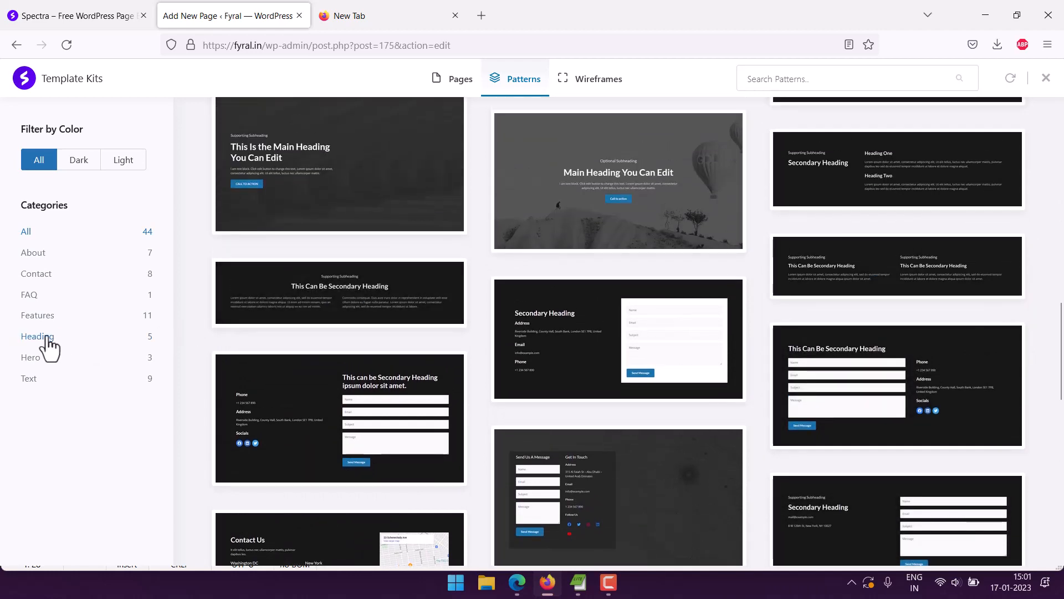
click(38, 316)
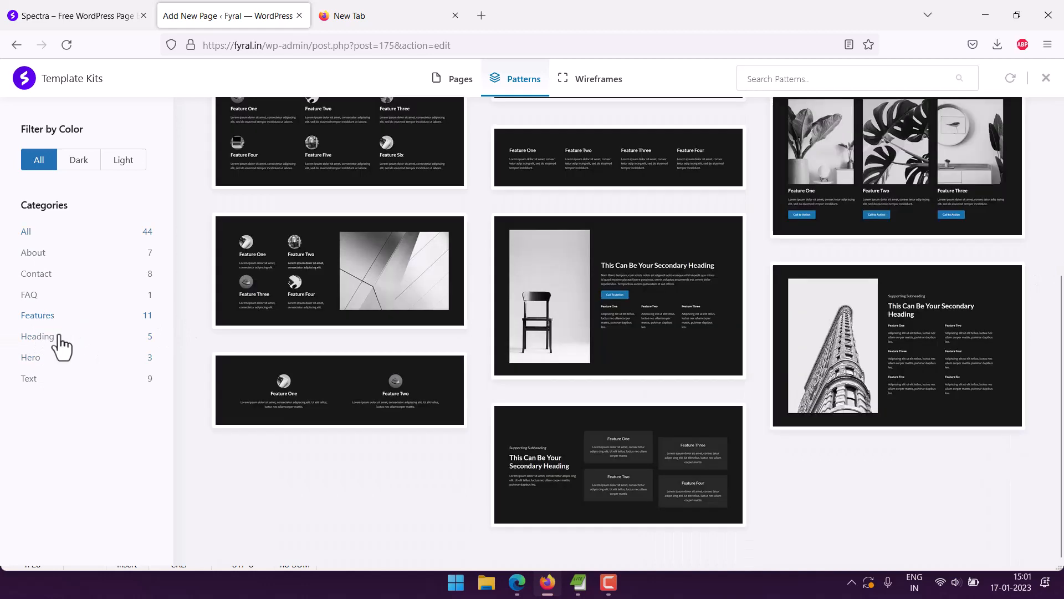
click(34, 357)
click(45, 339)
click(31, 379)
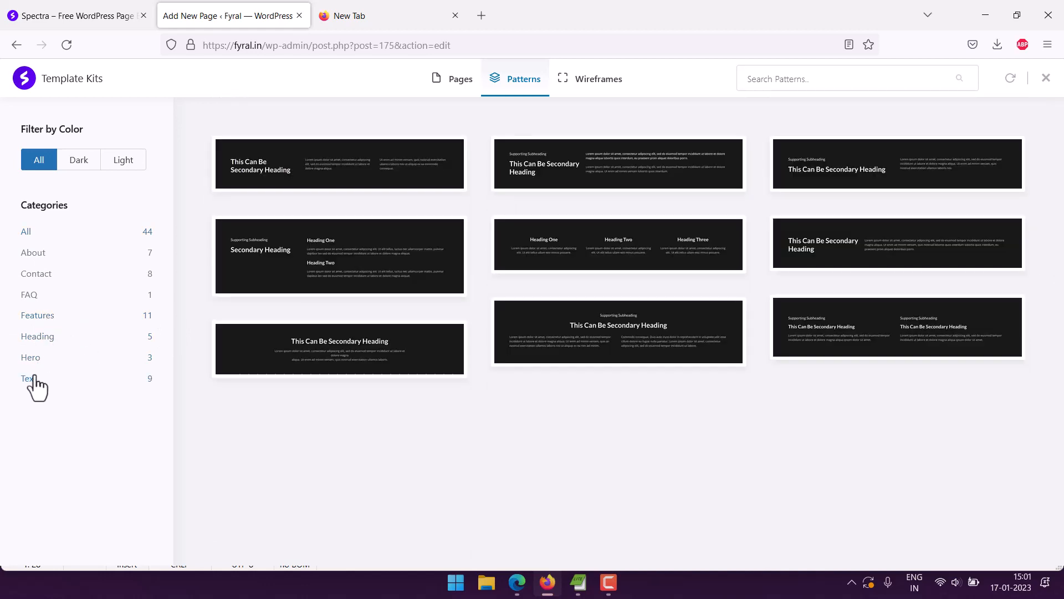
Try to import the first pattern of the Contact category, the one with address details beside a form.
click(38, 273)
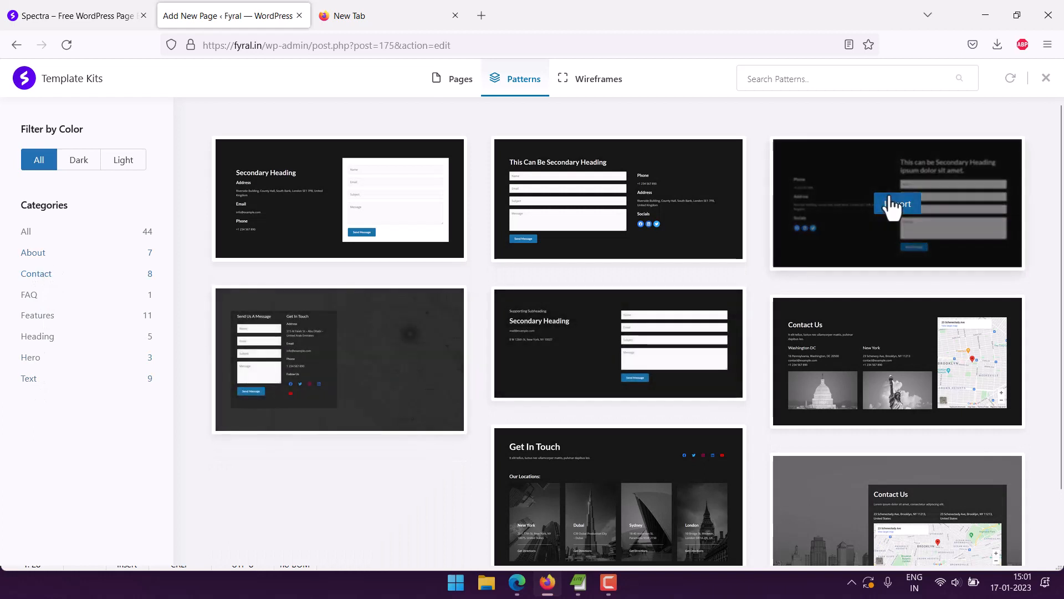
mouse_move(425, 200)
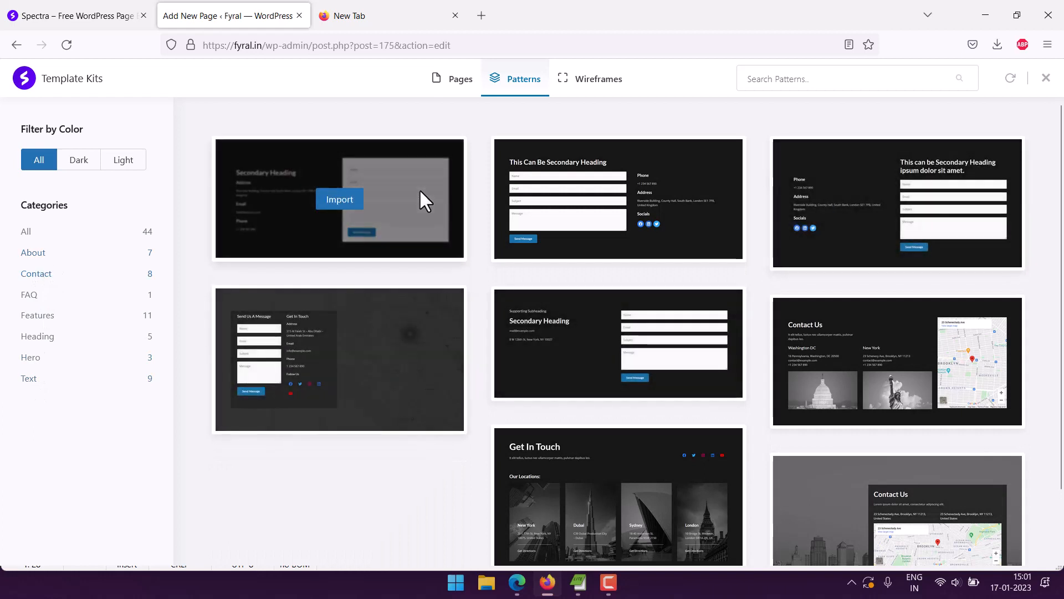
click(352, 202)
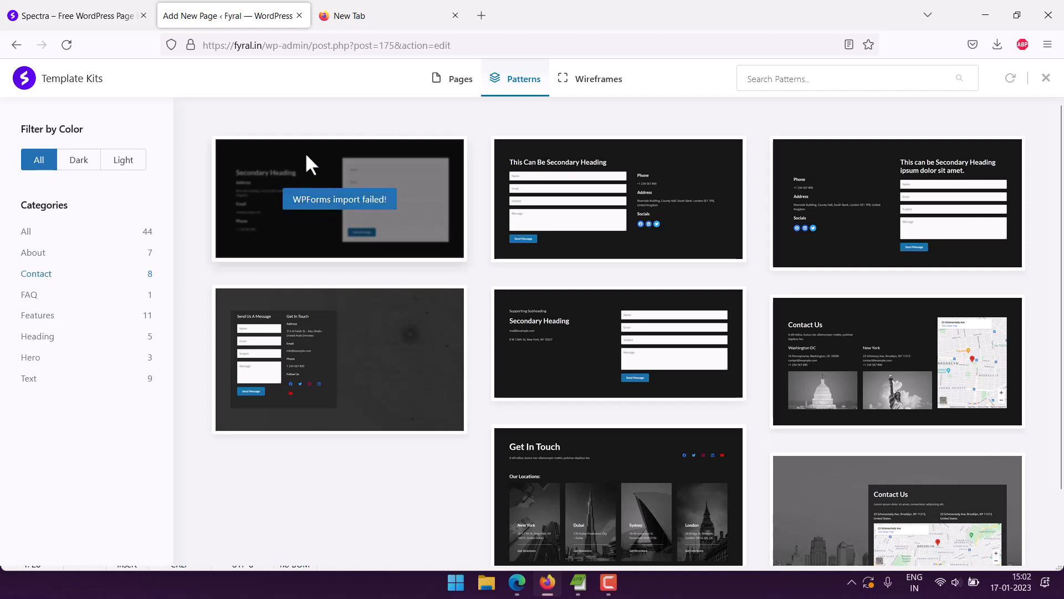
Import the first pattern of the About category into the Sample page and update the page.
click(37, 254)
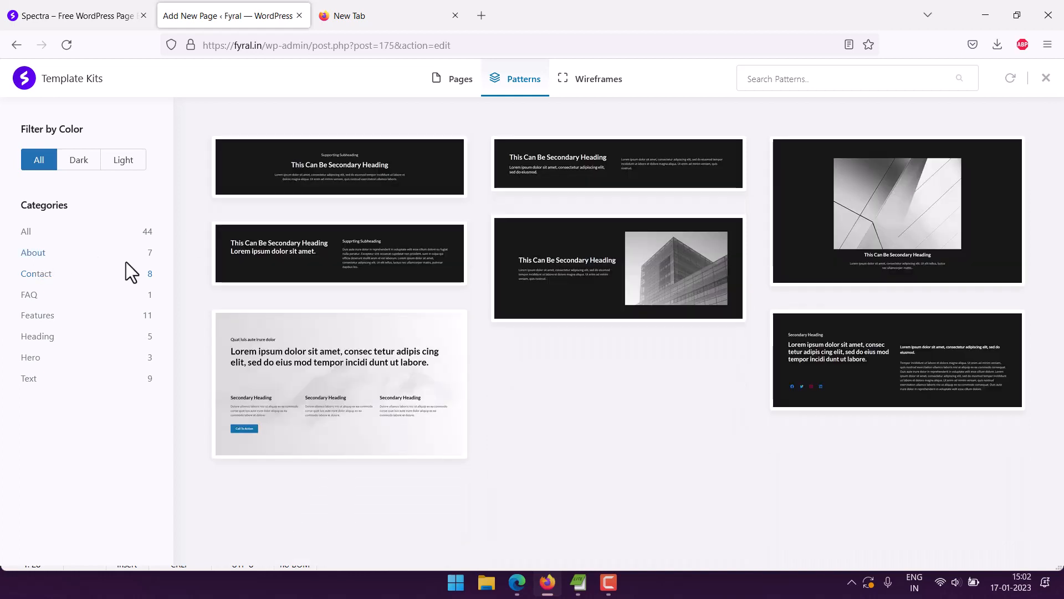
click(321, 173)
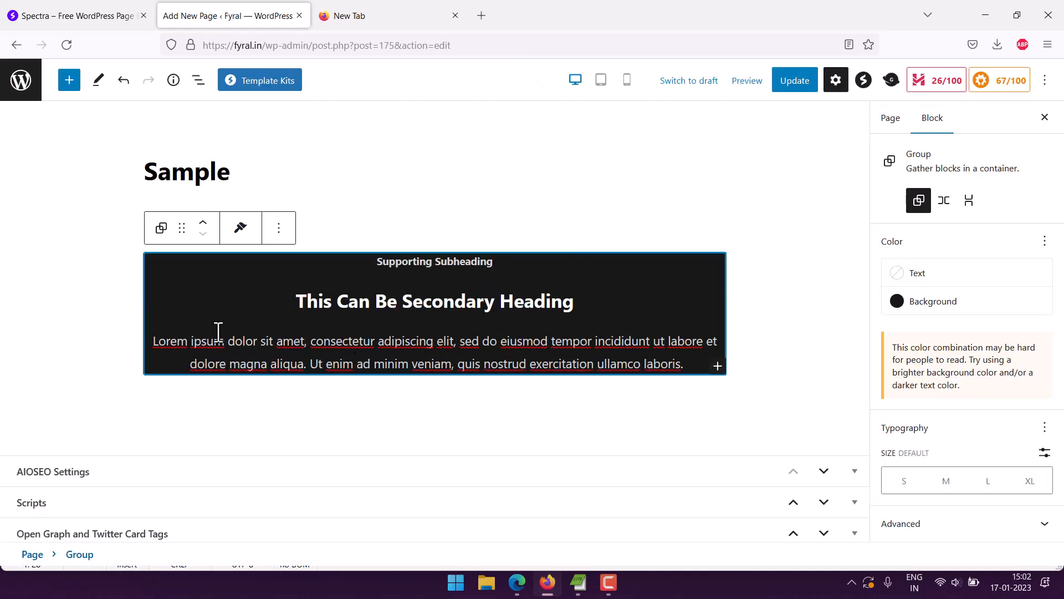
click(120, 286)
click(793, 82)
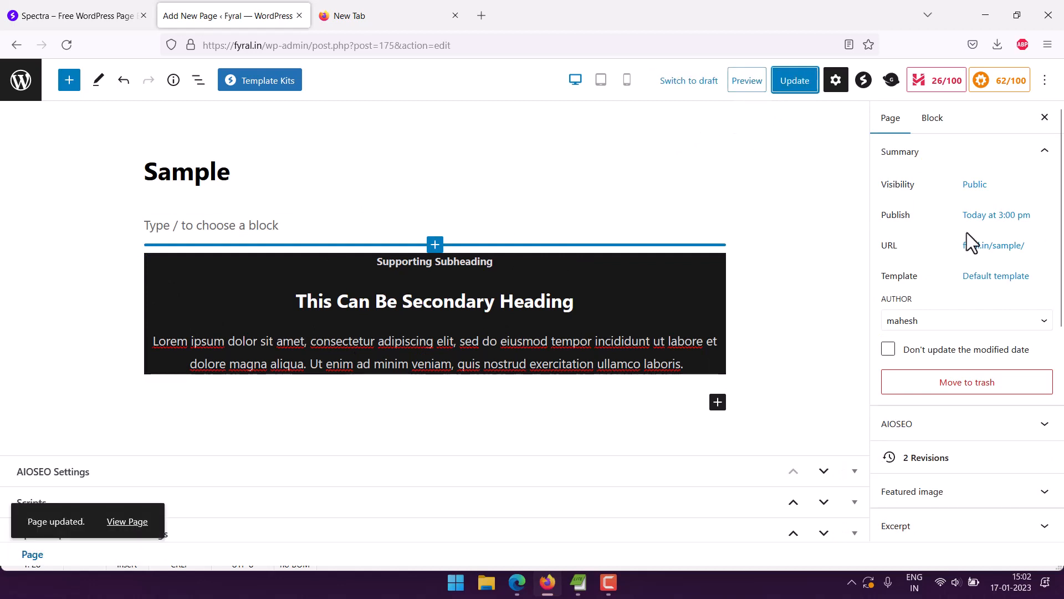
Open the live Sample page from its permalink and close the leftover blank tab.
right_click(989, 254)
click(850, 244)
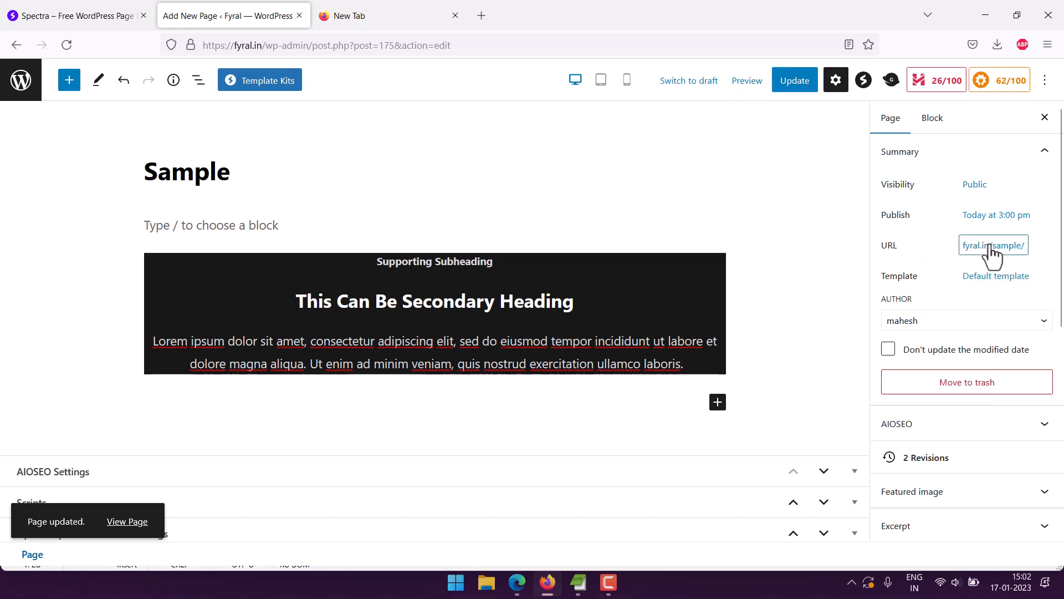
click(992, 254)
click(903, 399)
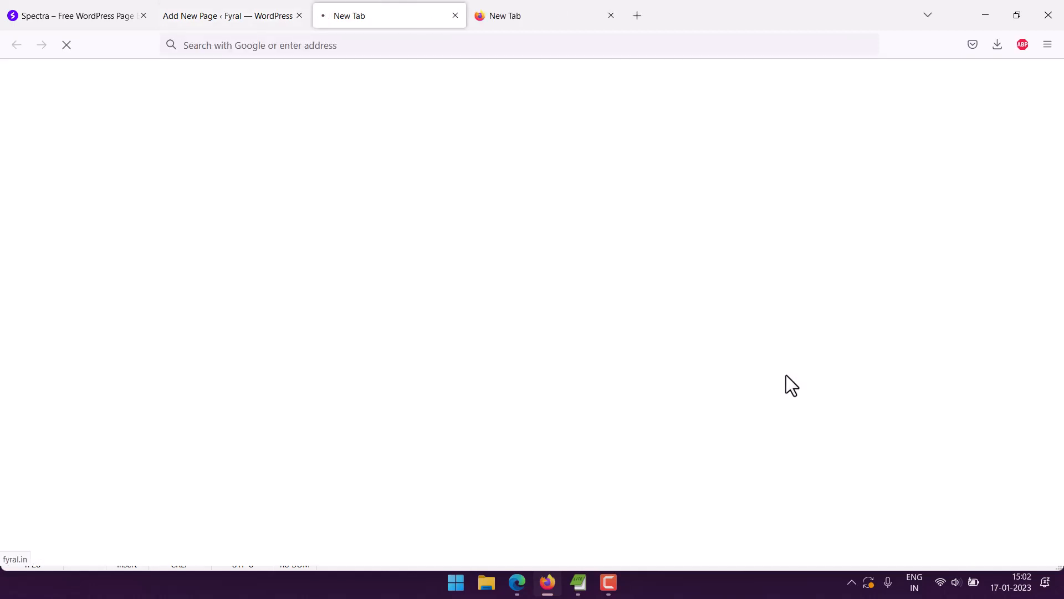
click(610, 16)
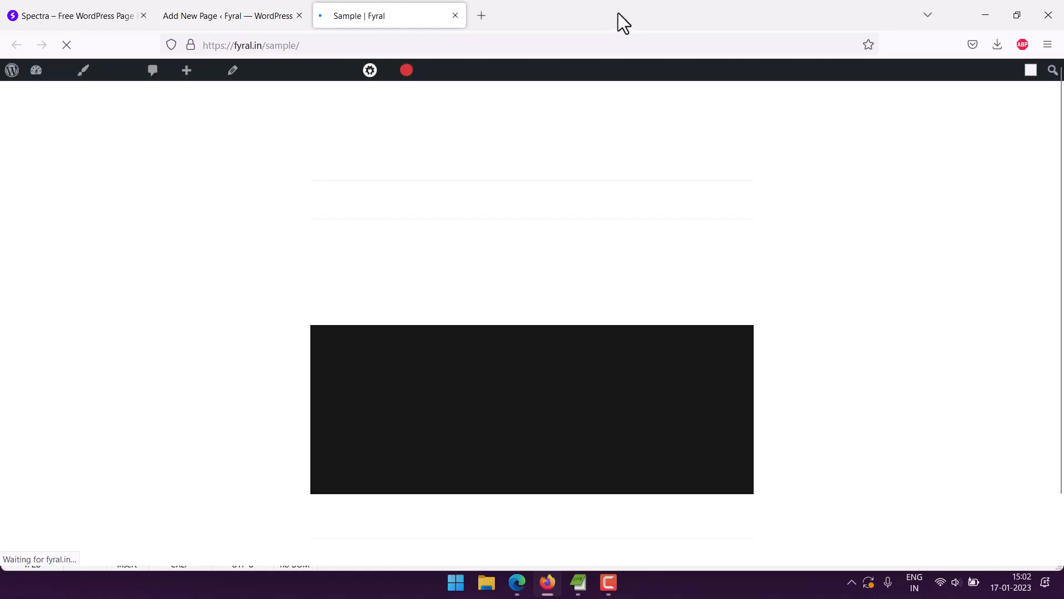
Examine the imported heading and text section on the live page, and return to the page editor.
scroll(118, 249, down, 2)
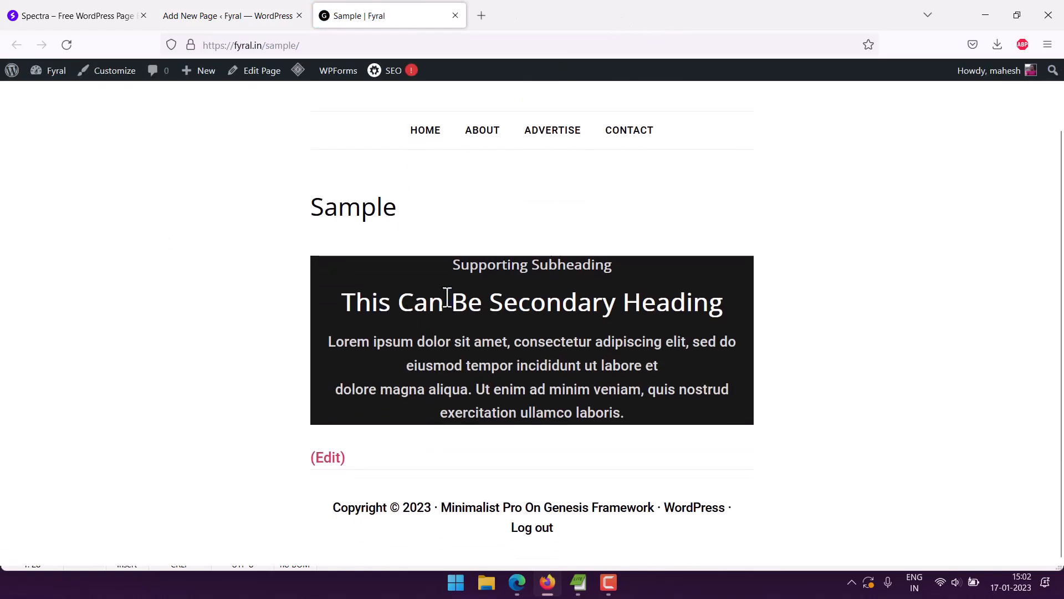
drag(447, 299, 630, 397)
click(630, 398)
drag(332, 341, 549, 377)
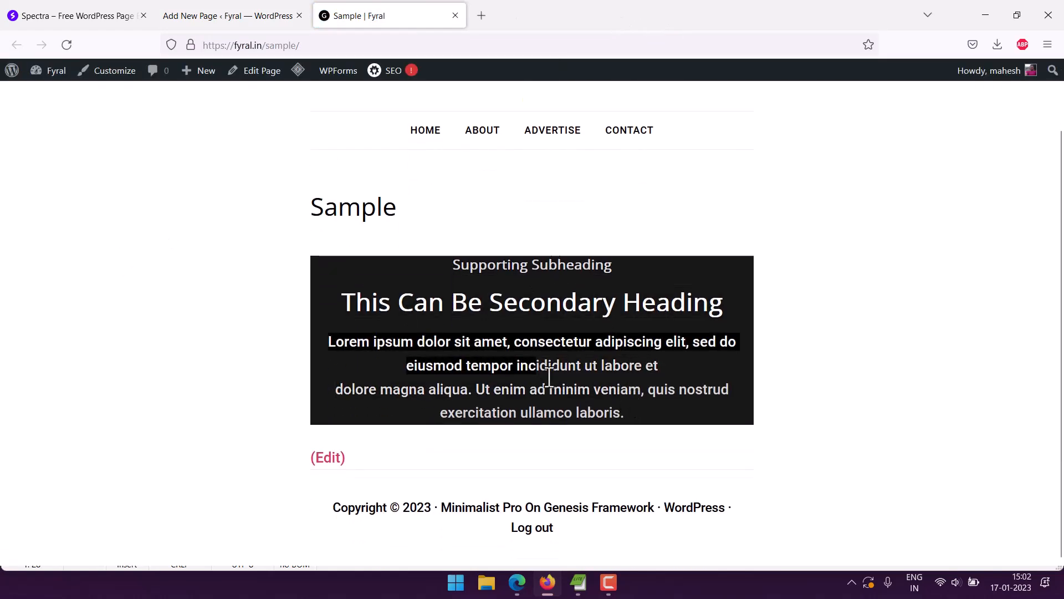
click(682, 434)
scroll(290, 323, up, 2)
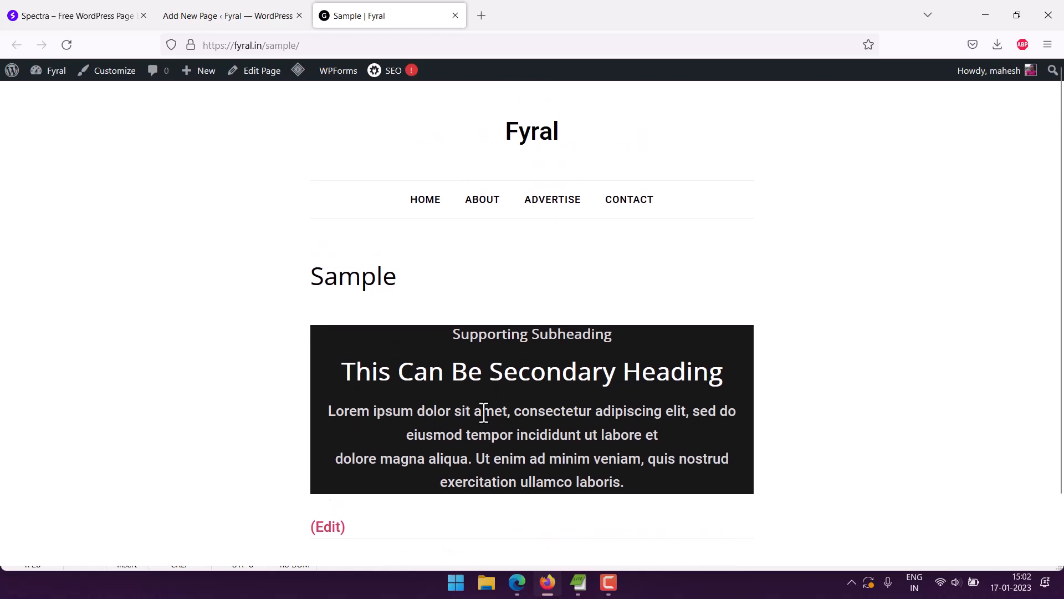
click(458, 16)
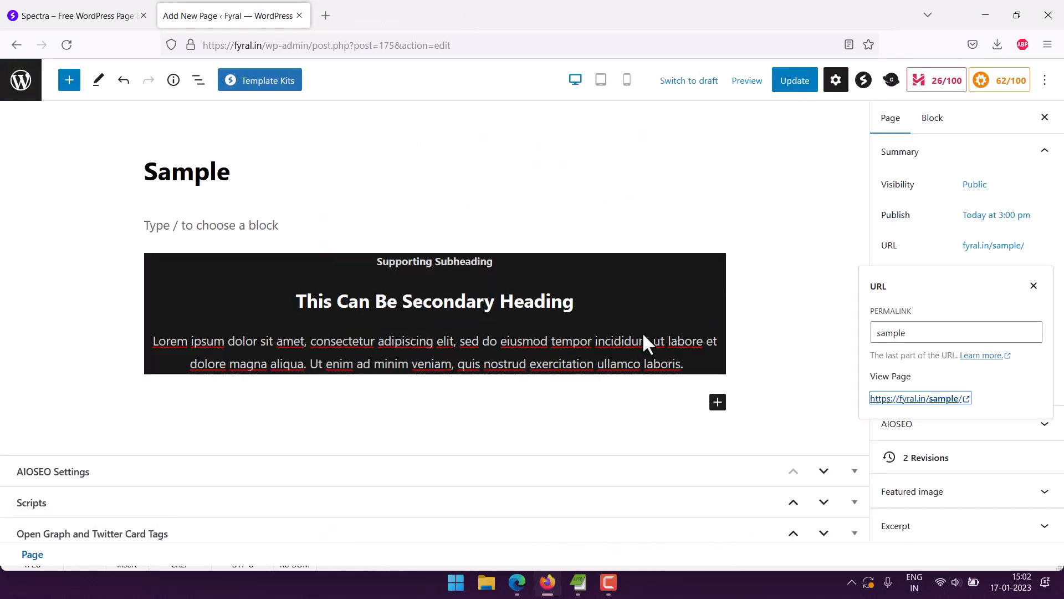
Remove the "This Can Be Secondary Heading" and "Supporting Subheading" heading blocks from the imported group.
click(530, 287)
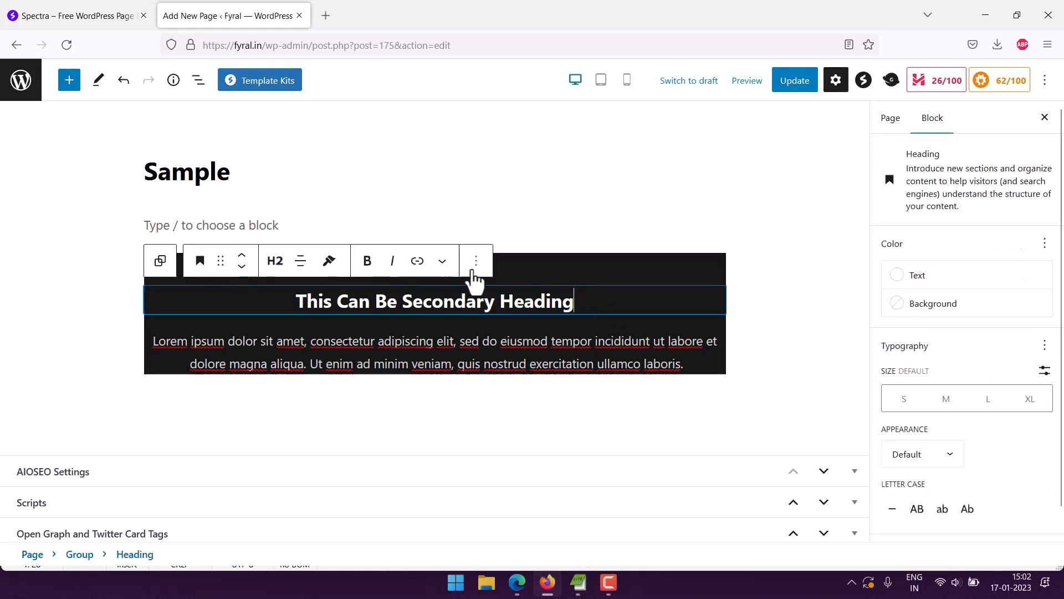
click(475, 262)
scroll(532, 460, down, 2)
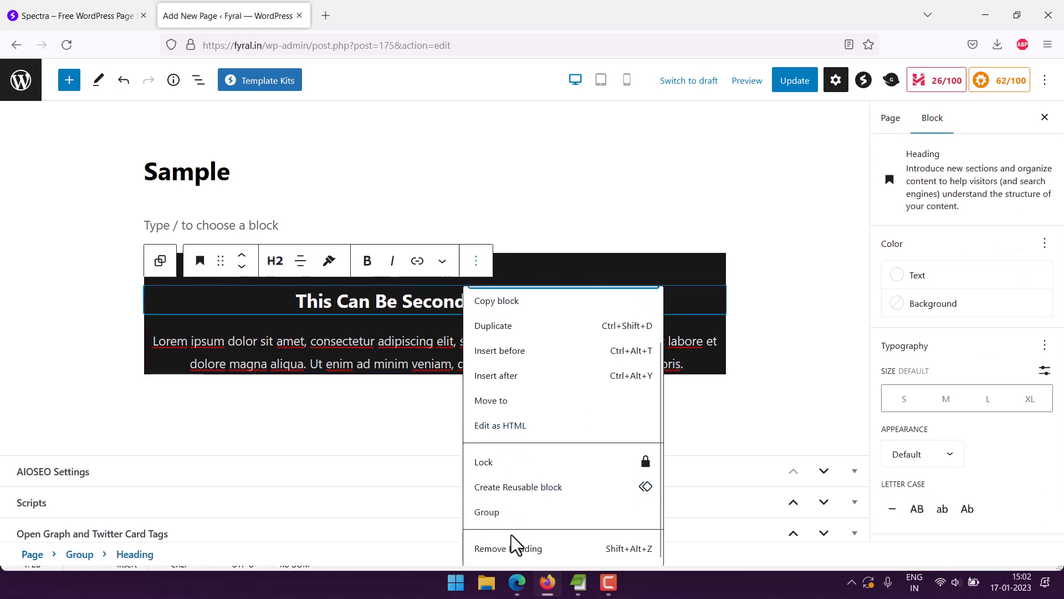
click(506, 549)
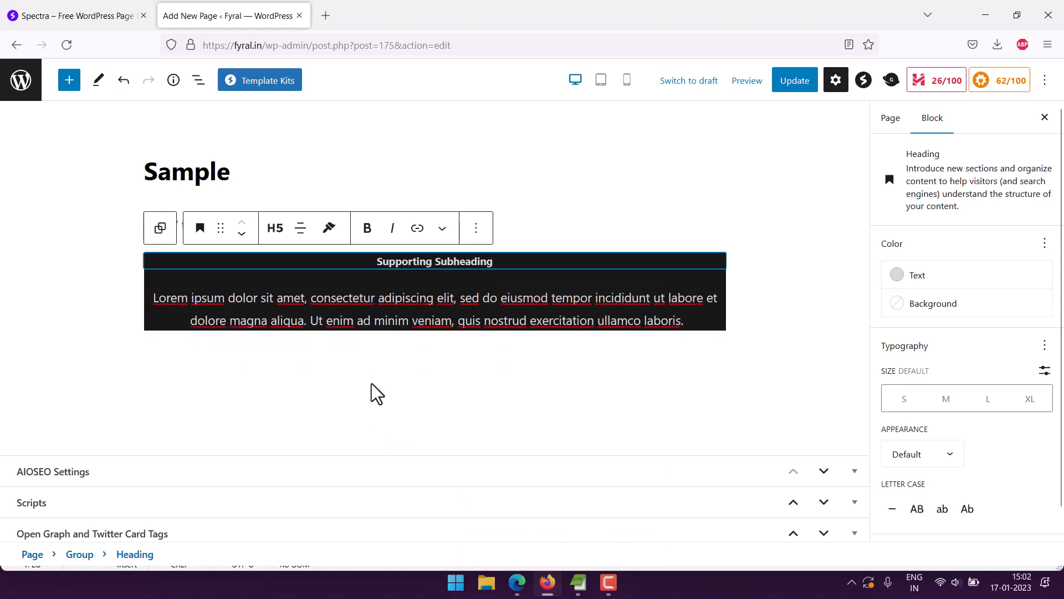
click(476, 228)
scroll(551, 447, down, 1)
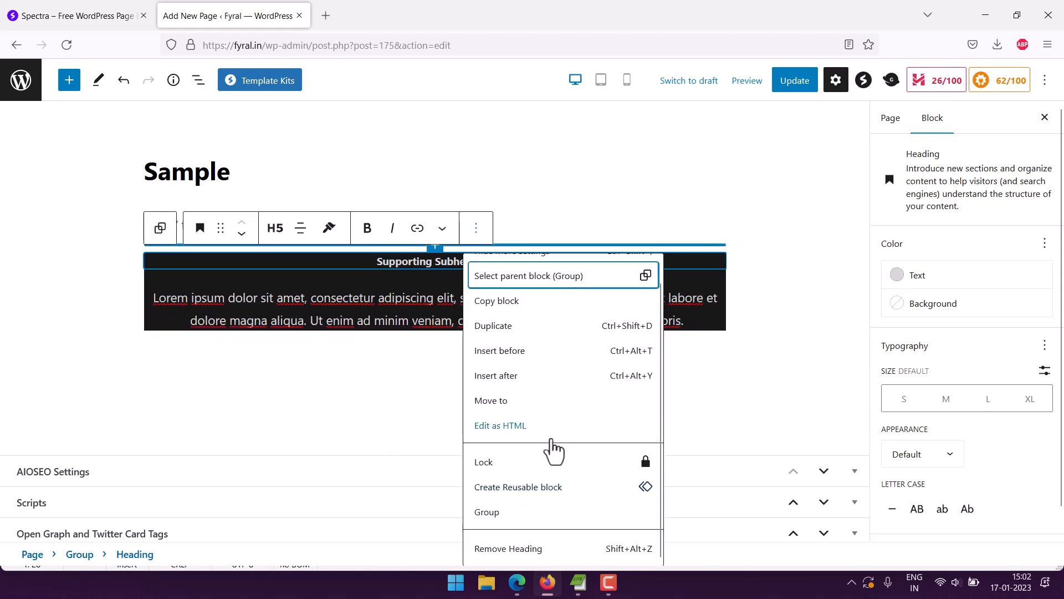
click(533, 548)
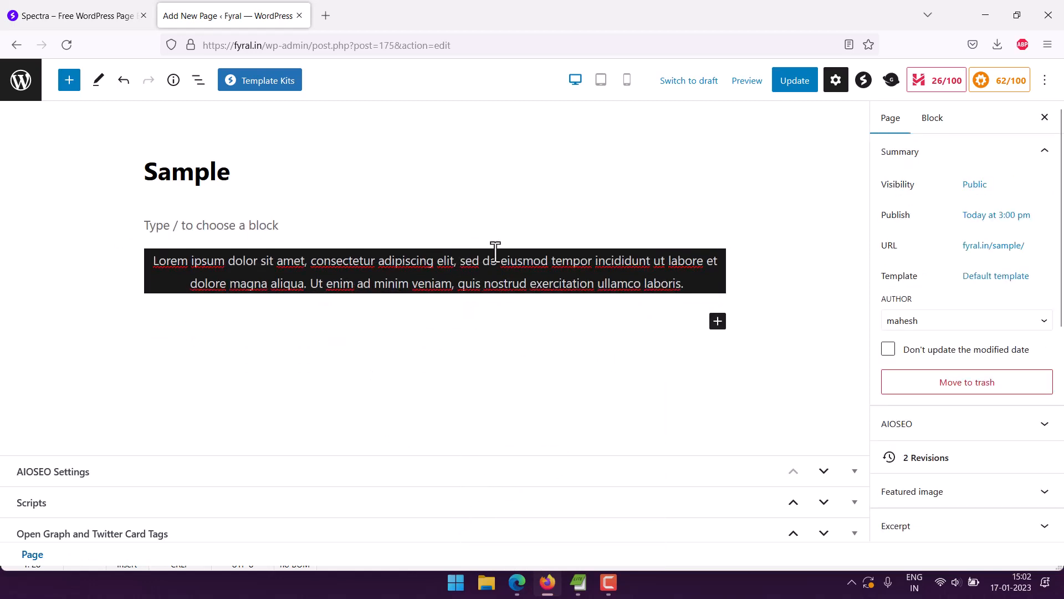
Remove the lorem ipsum paragraph and the emptied black group block from the page.
click(640, 272)
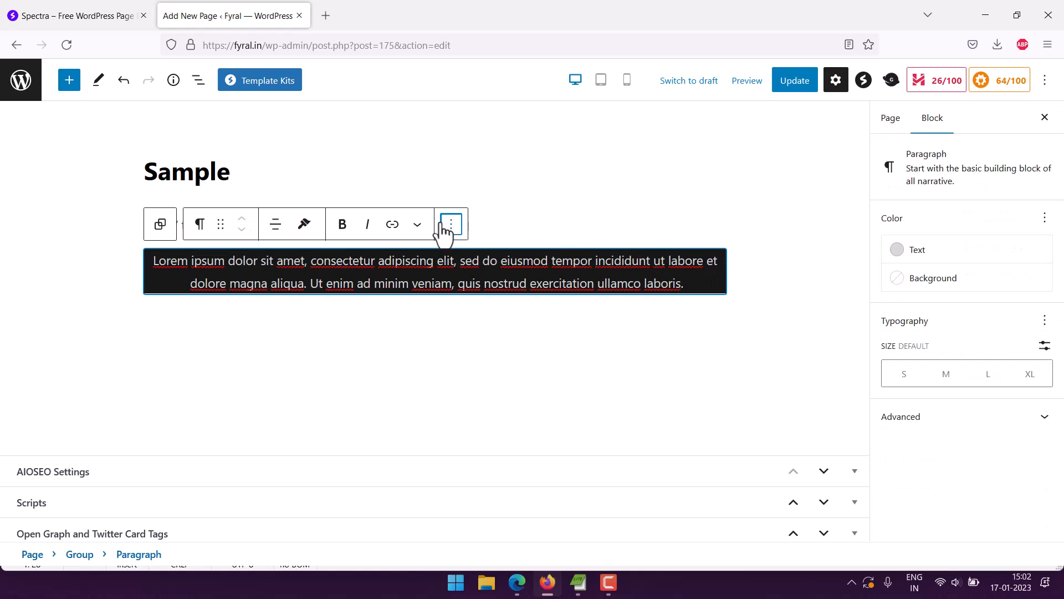
click(443, 225)
scroll(475, 564, down, 1)
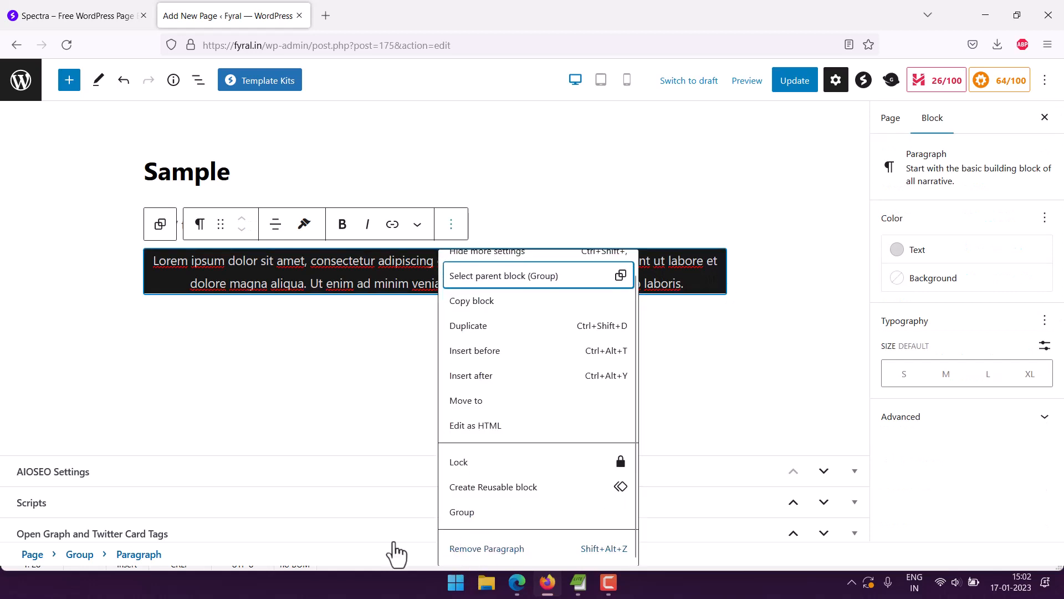
key(shift+alt+z)
click(464, 258)
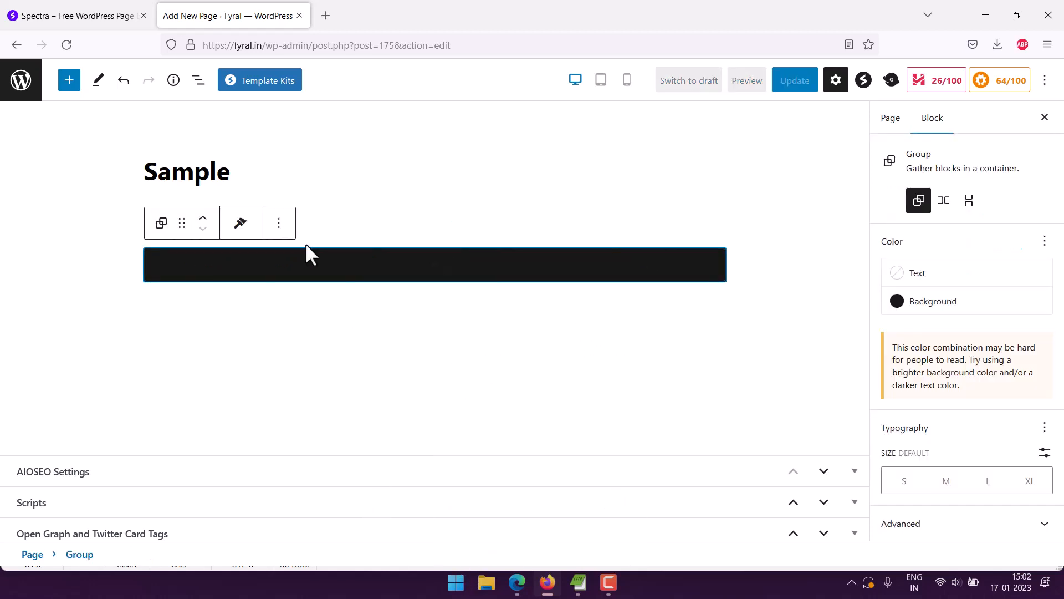
key(shift+alt+z)
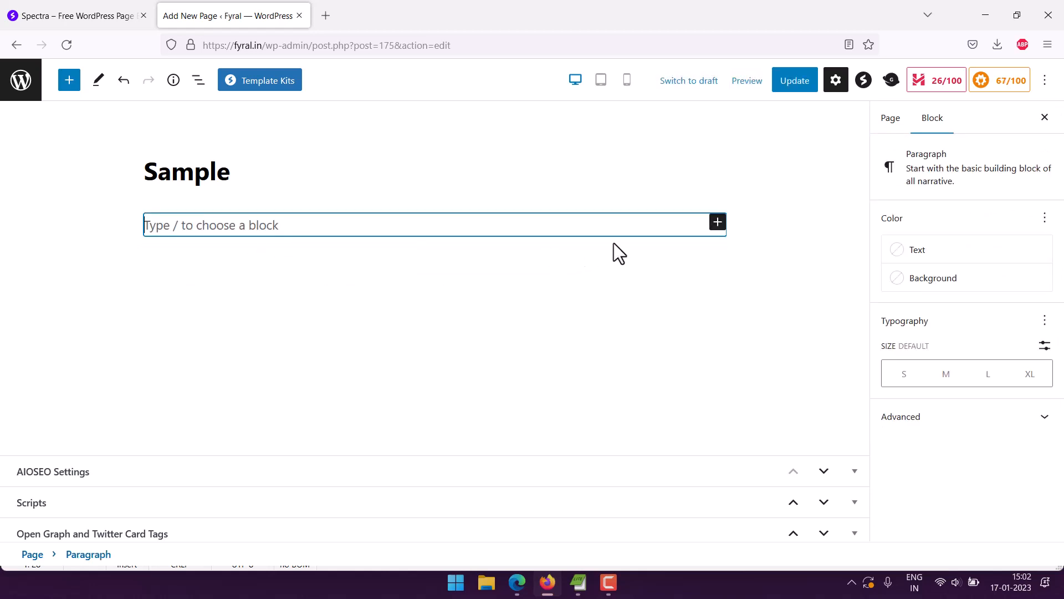
Insert Spectra's Counter block from the full block library under the page title and update the page.
click(718, 224)
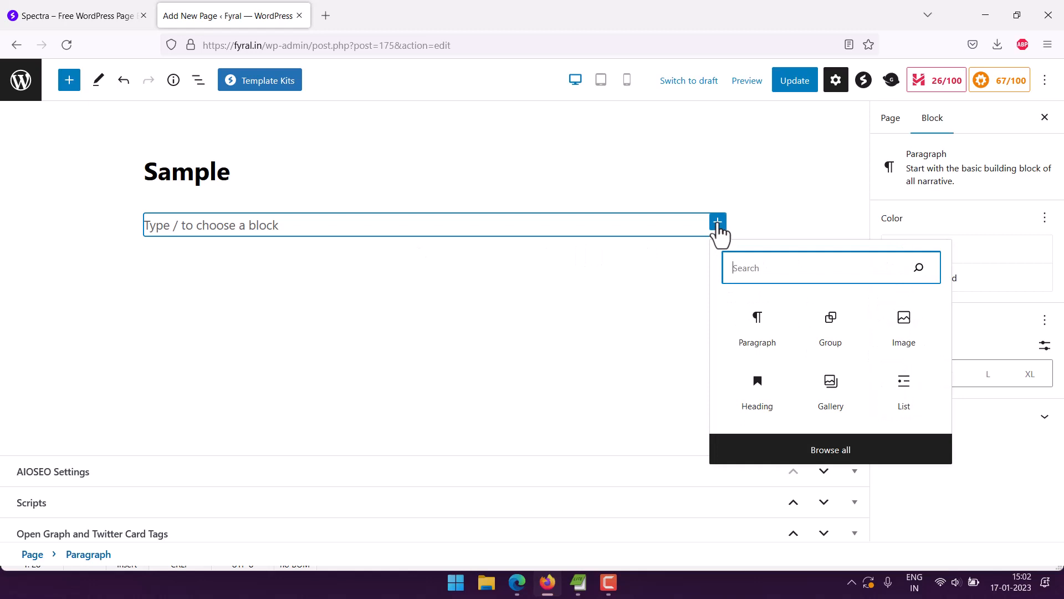
click(844, 453)
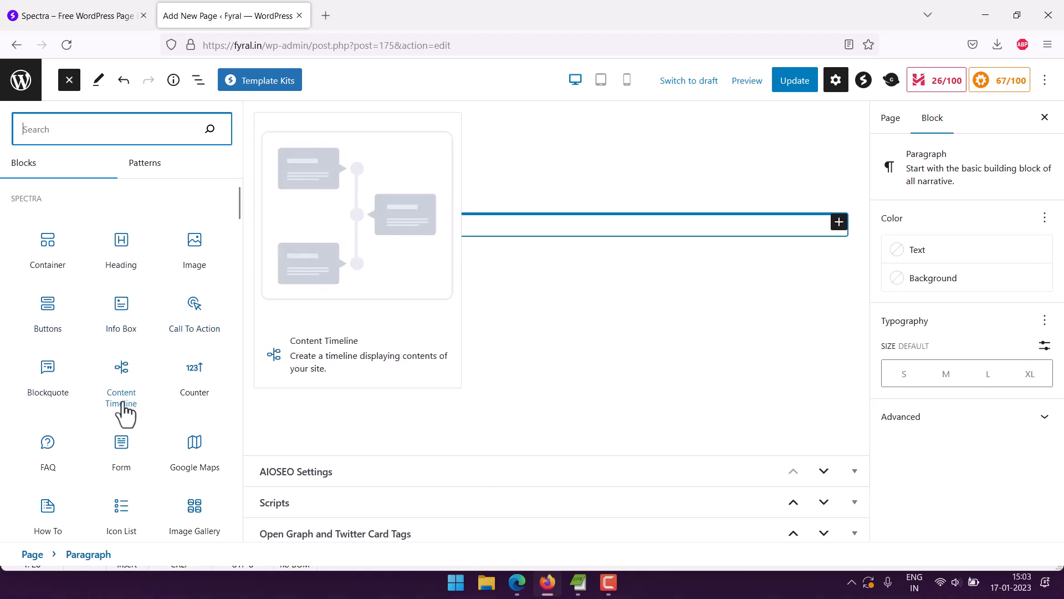
click(190, 398)
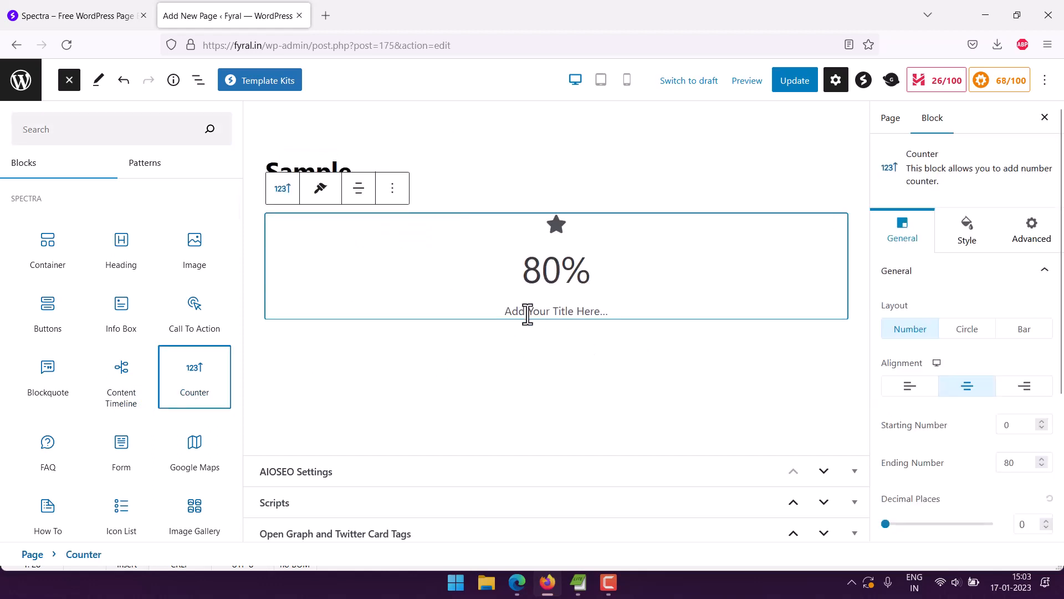
click(564, 265)
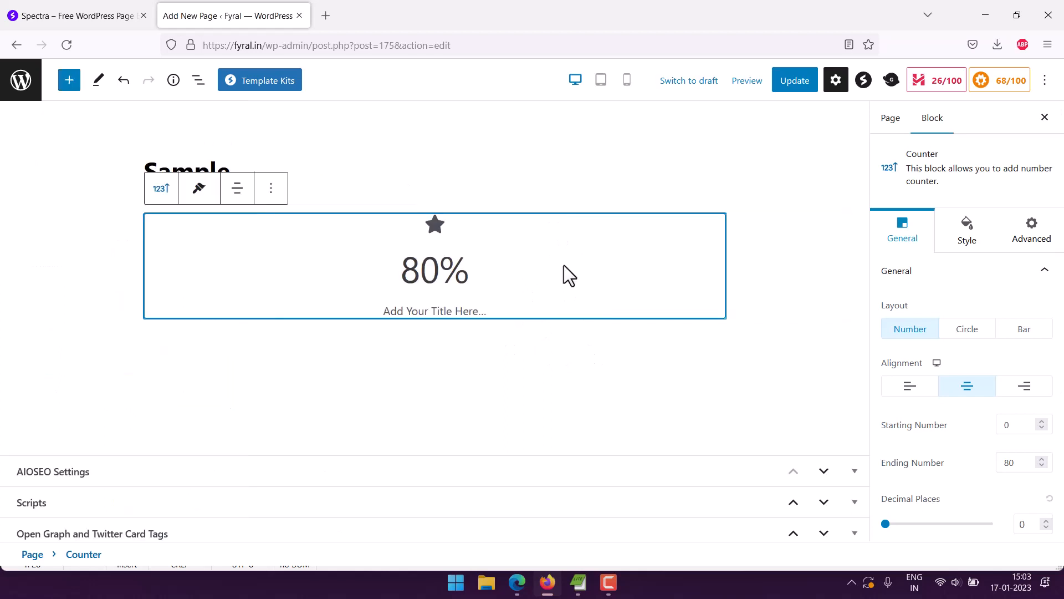
click(794, 82)
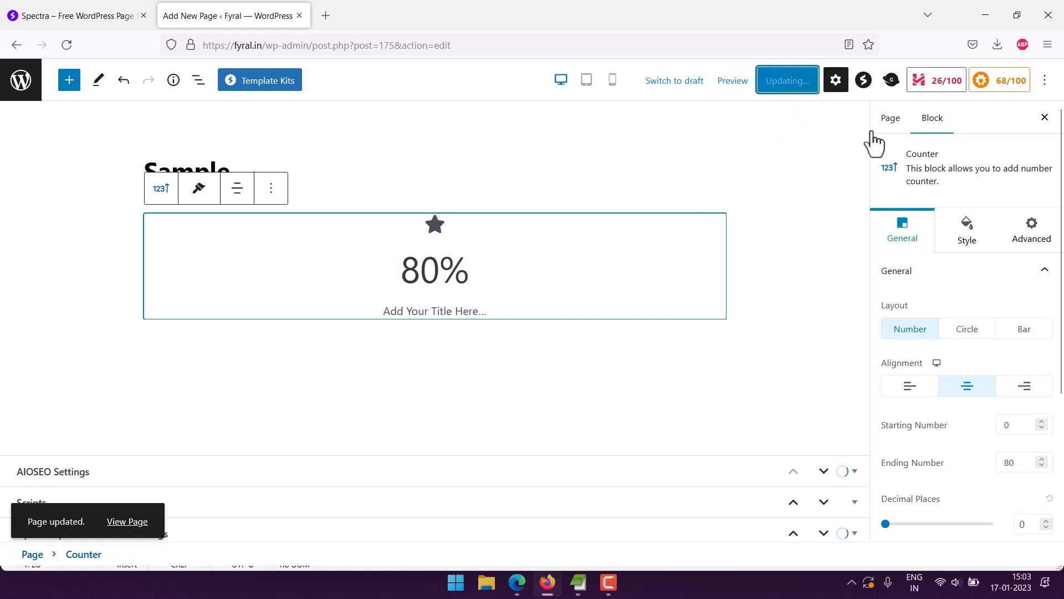
View the counter on the live Sample page through its permalink, and return to the page editor.
click(885, 122)
click(967, 249)
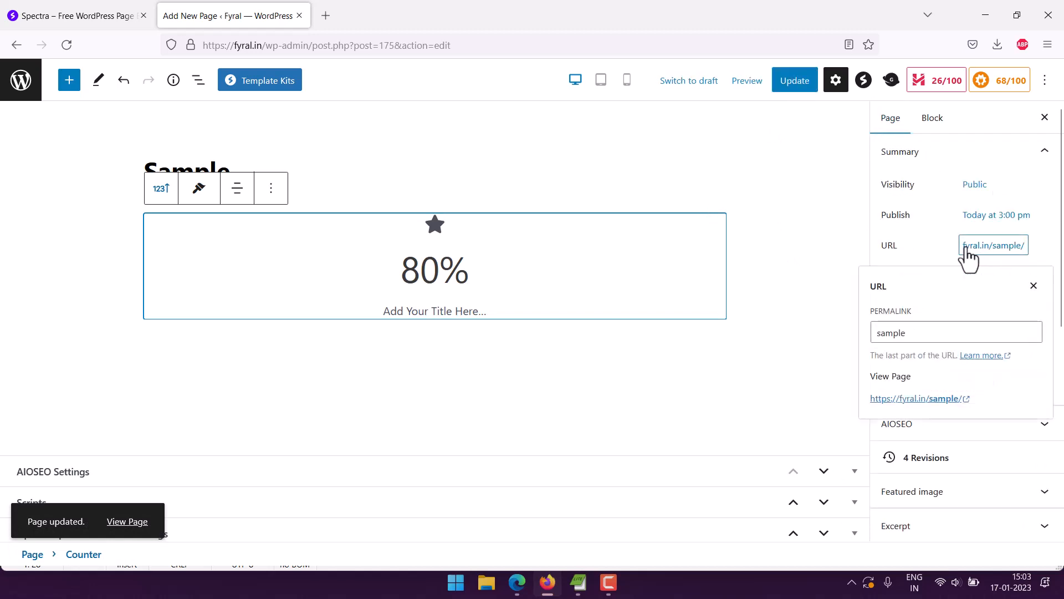
click(904, 399)
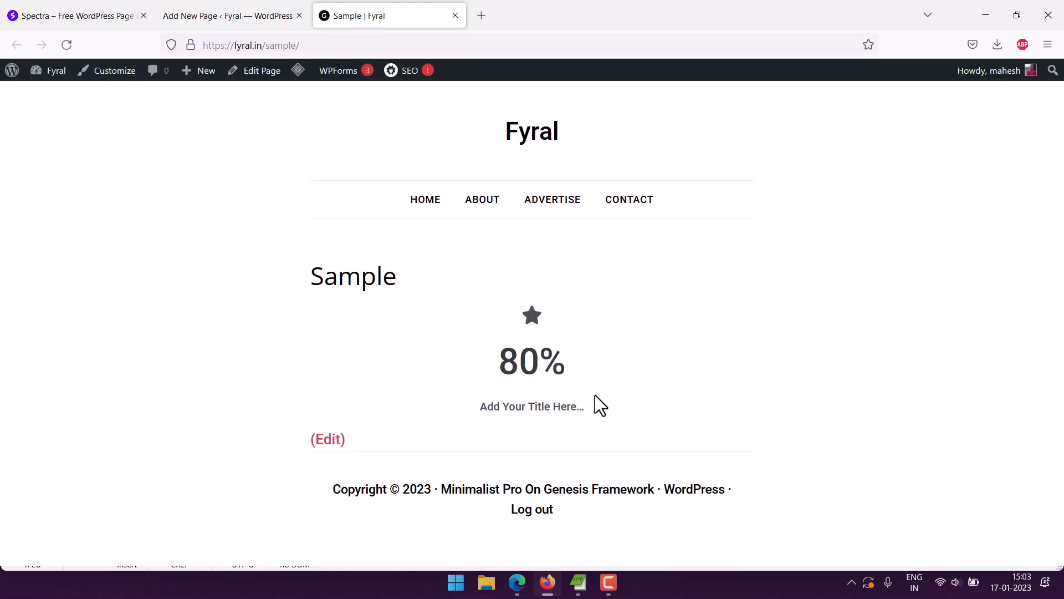
drag(603, 423, 486, 375)
click(484, 366)
click(453, 18)
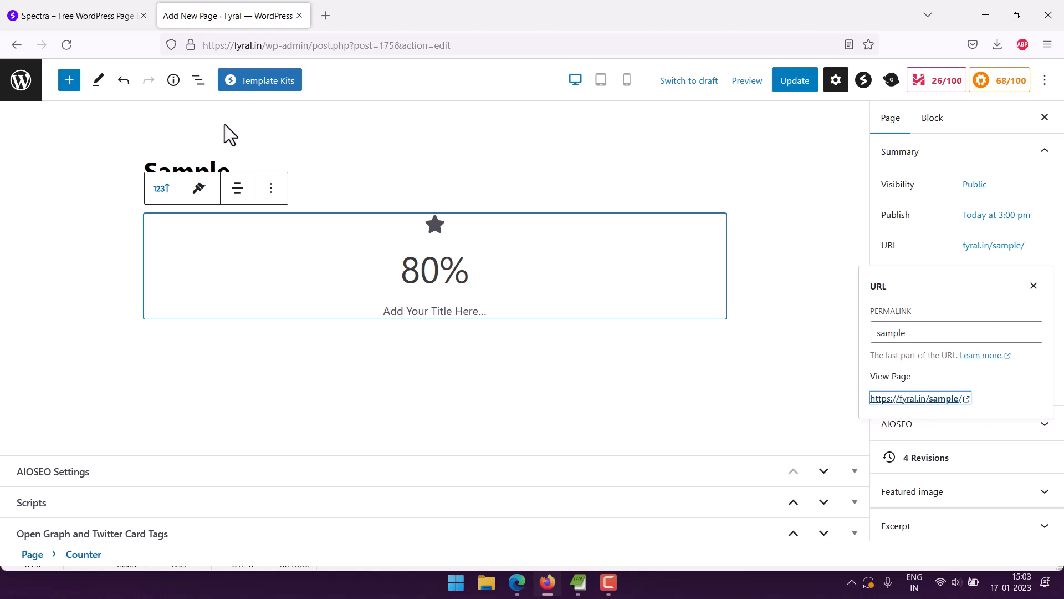
Remove the Counter block from the Sample page and deselect the empty paragraph.
click(271, 188)
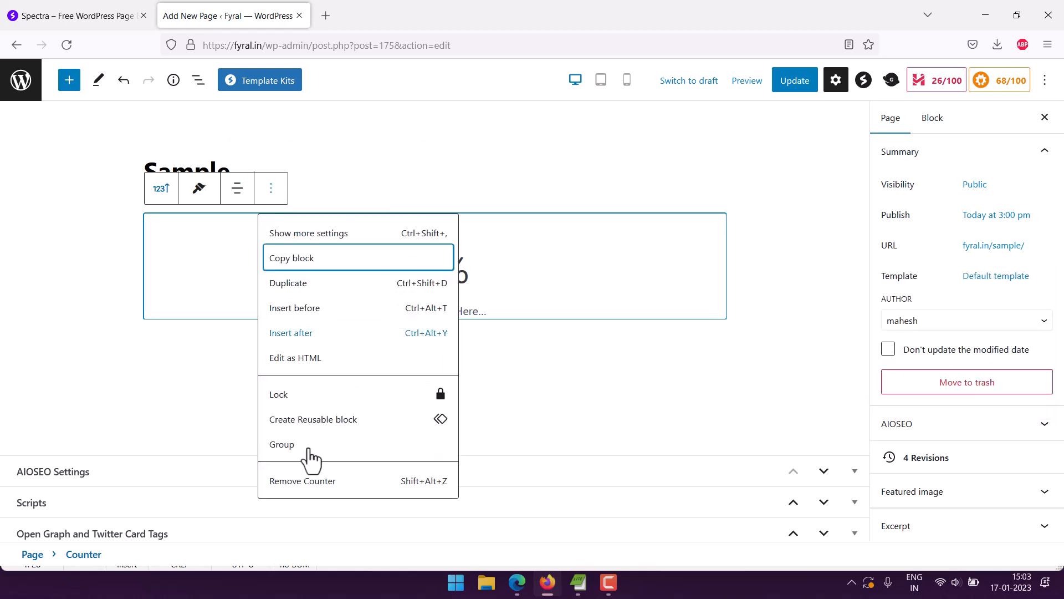
click(306, 481)
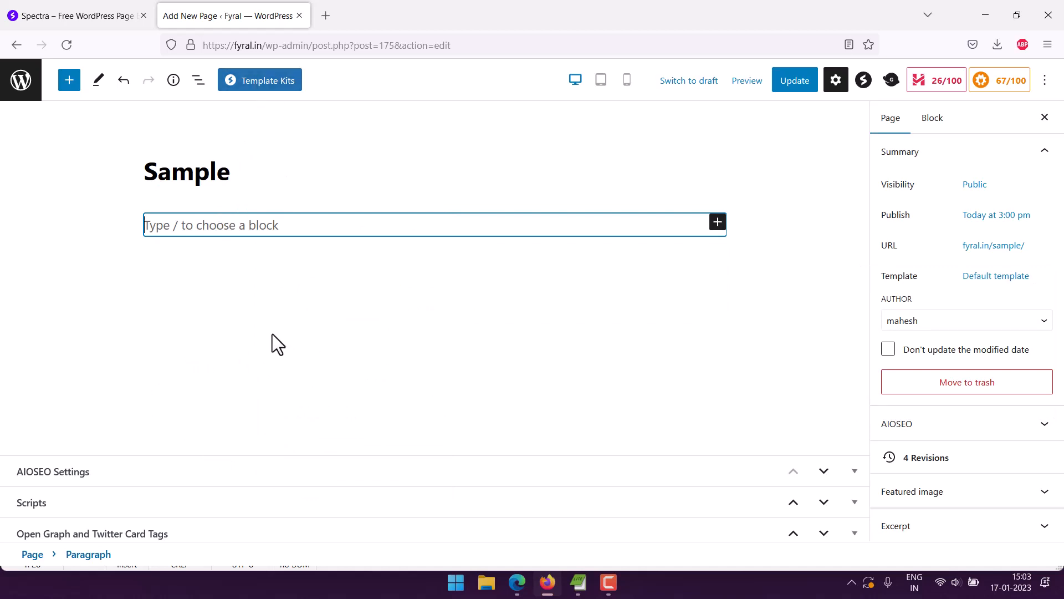
click(65, 194)
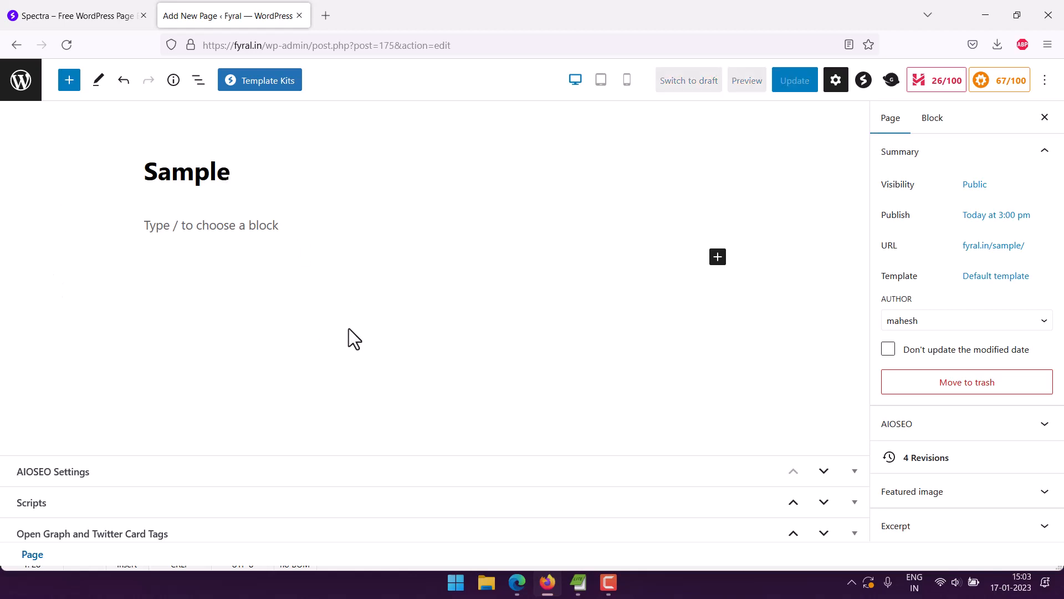